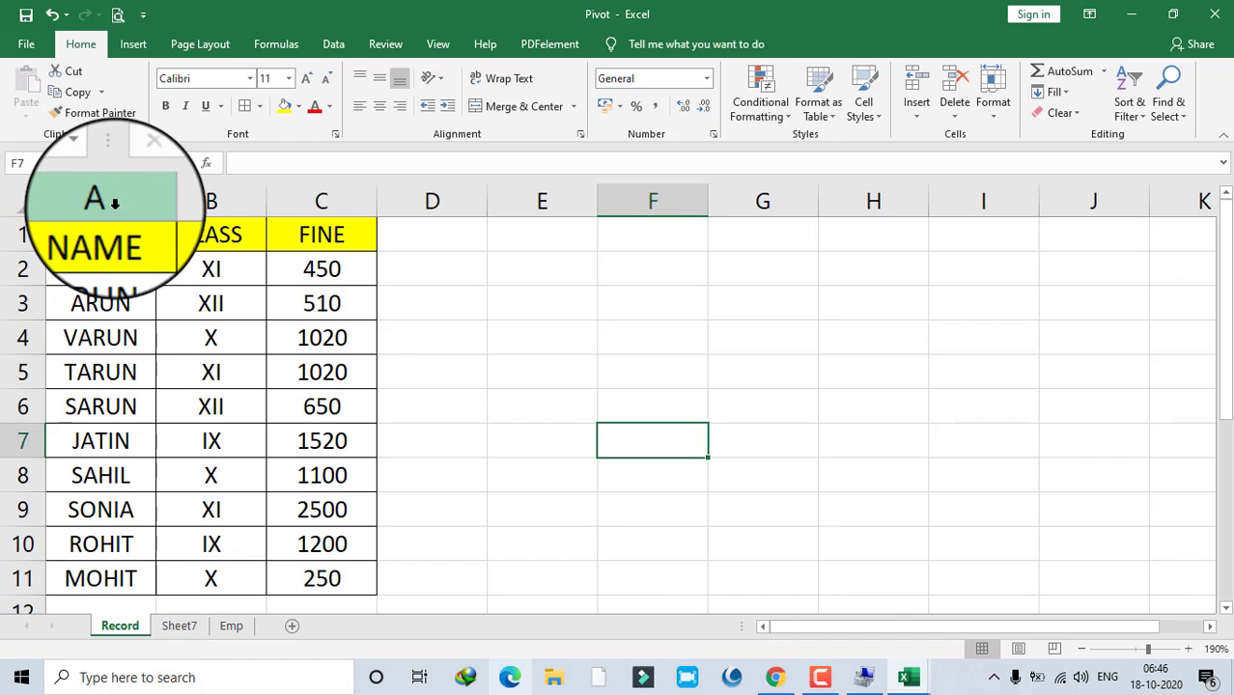
Examine the NAME, CLASS and FINE columns of the student fine records.
click(114, 201)
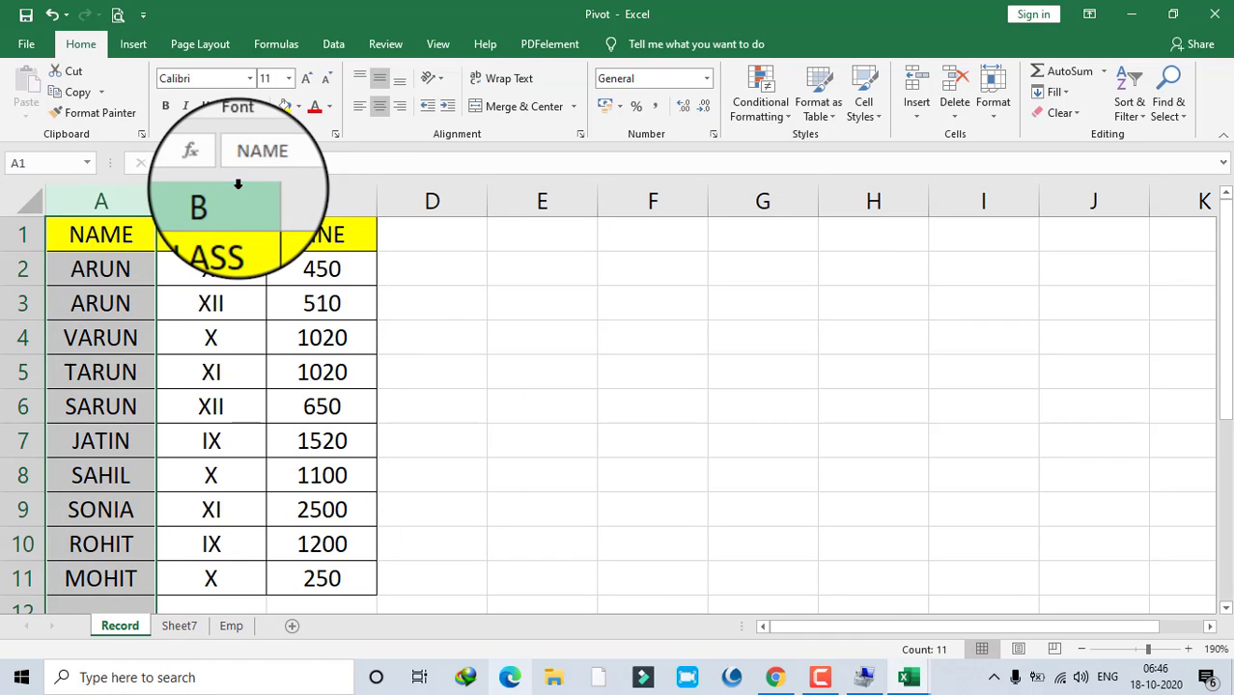
click(232, 201)
click(322, 201)
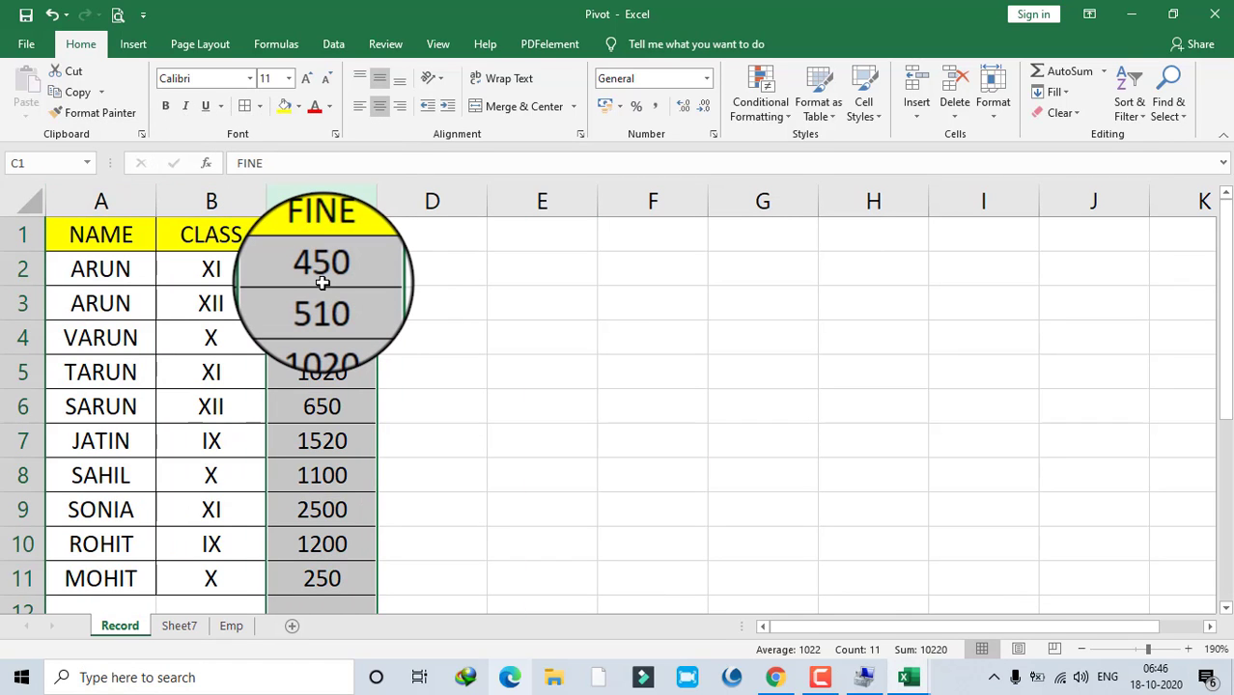
scroll(321, 282, down, 1)
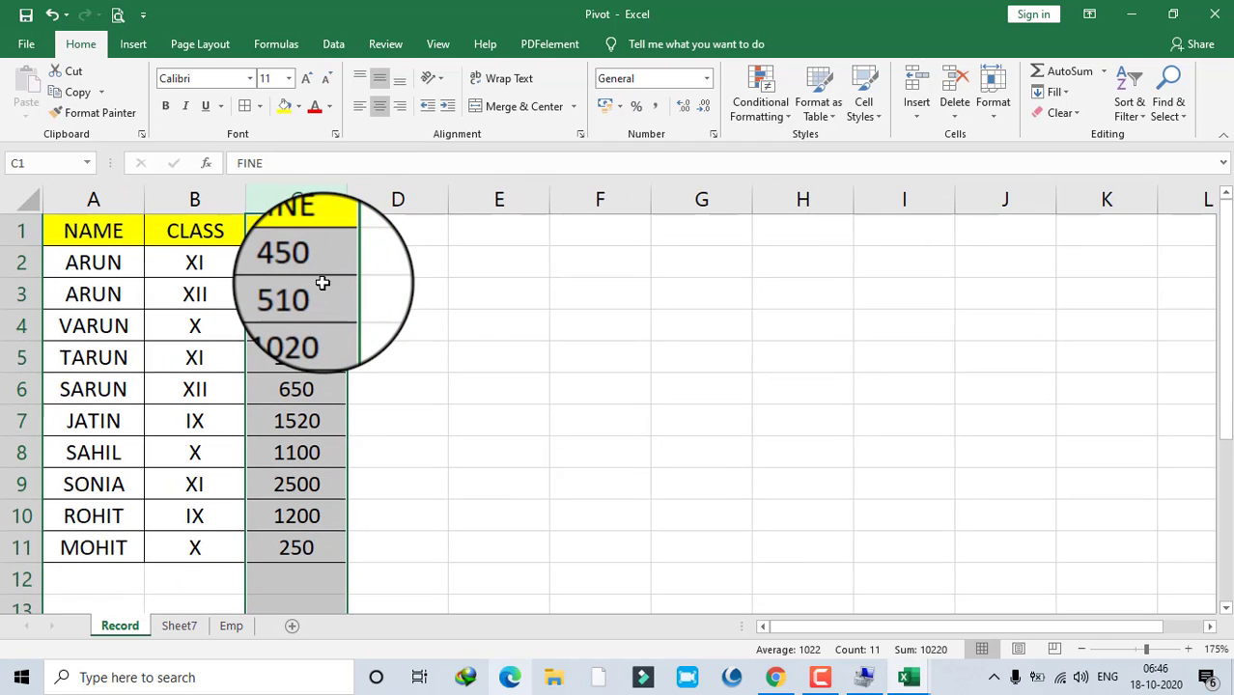
scroll(322, 282, down, 1)
click(454, 371)
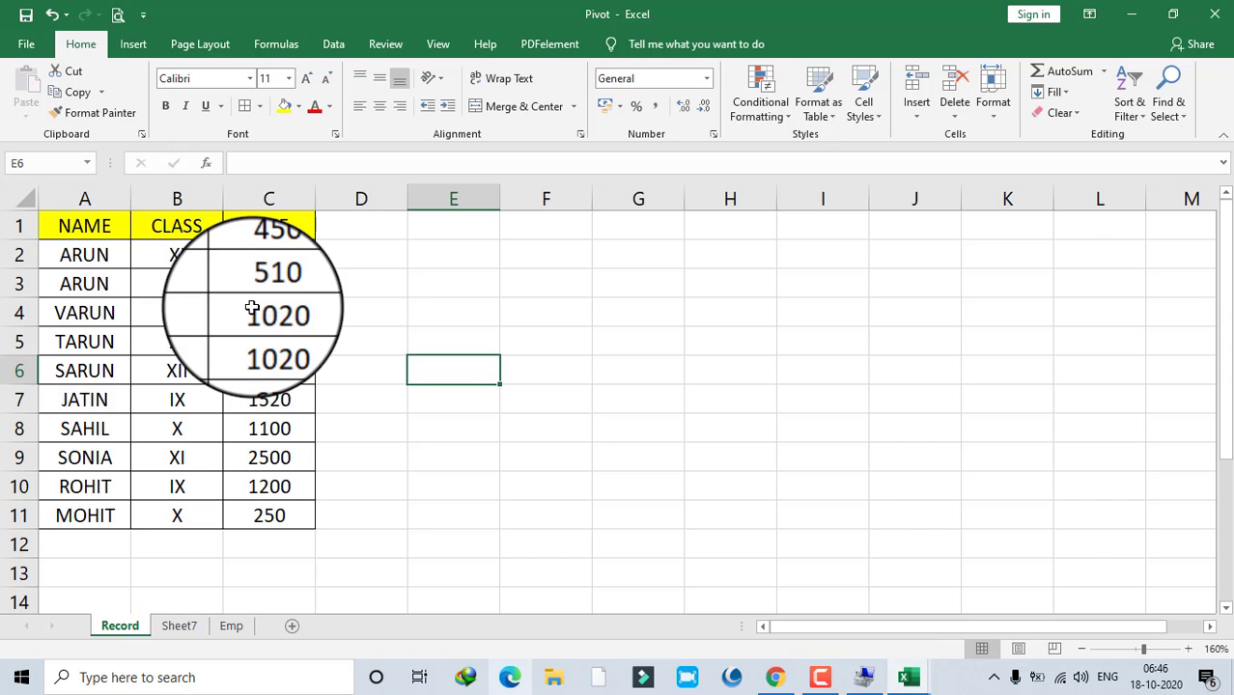
click(649, 339)
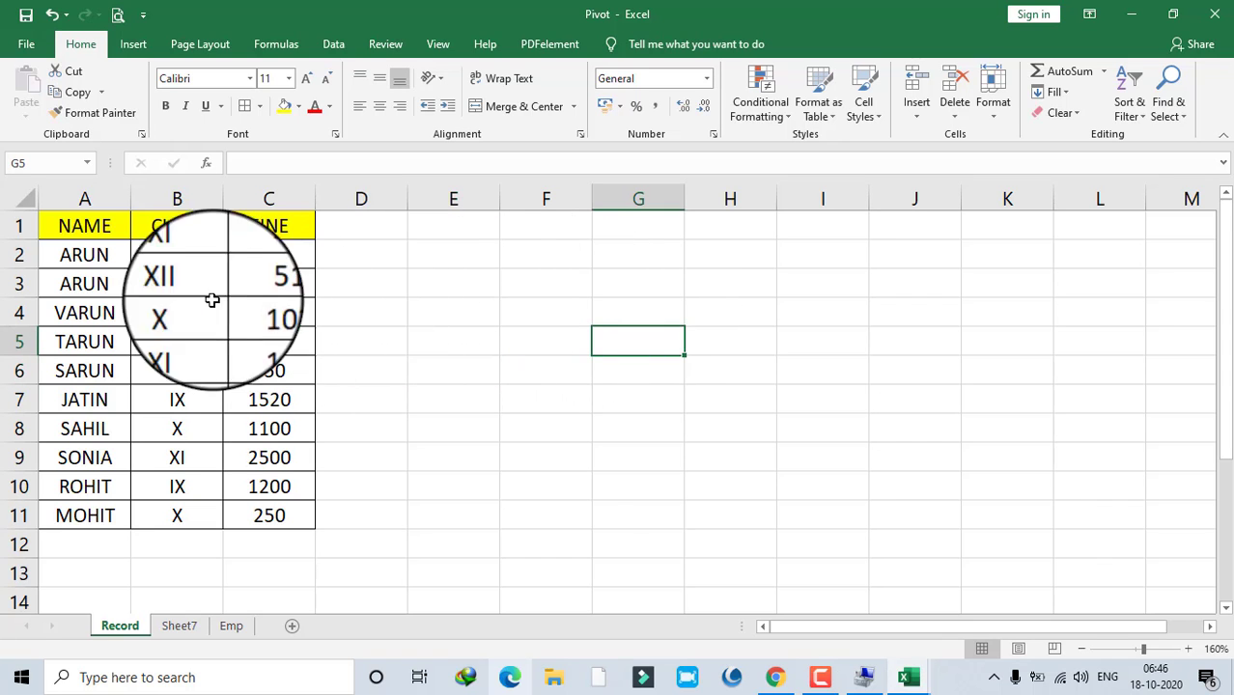
drag(85, 228, 254, 511)
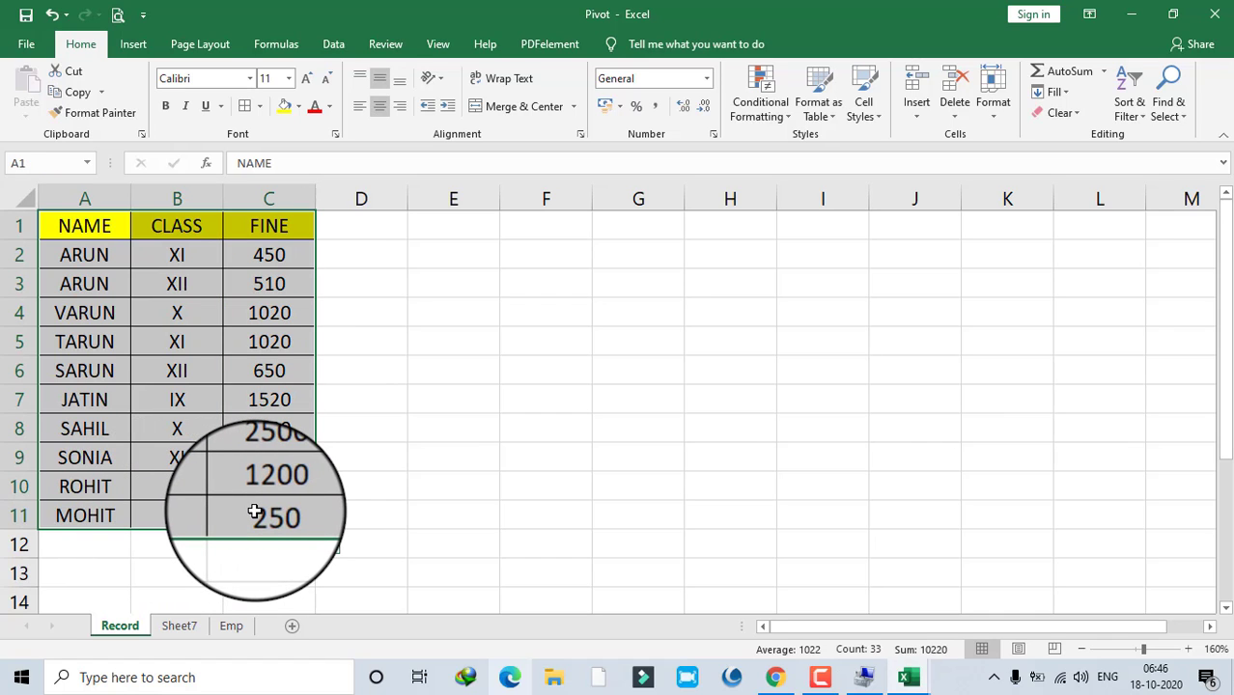
click(129, 48)
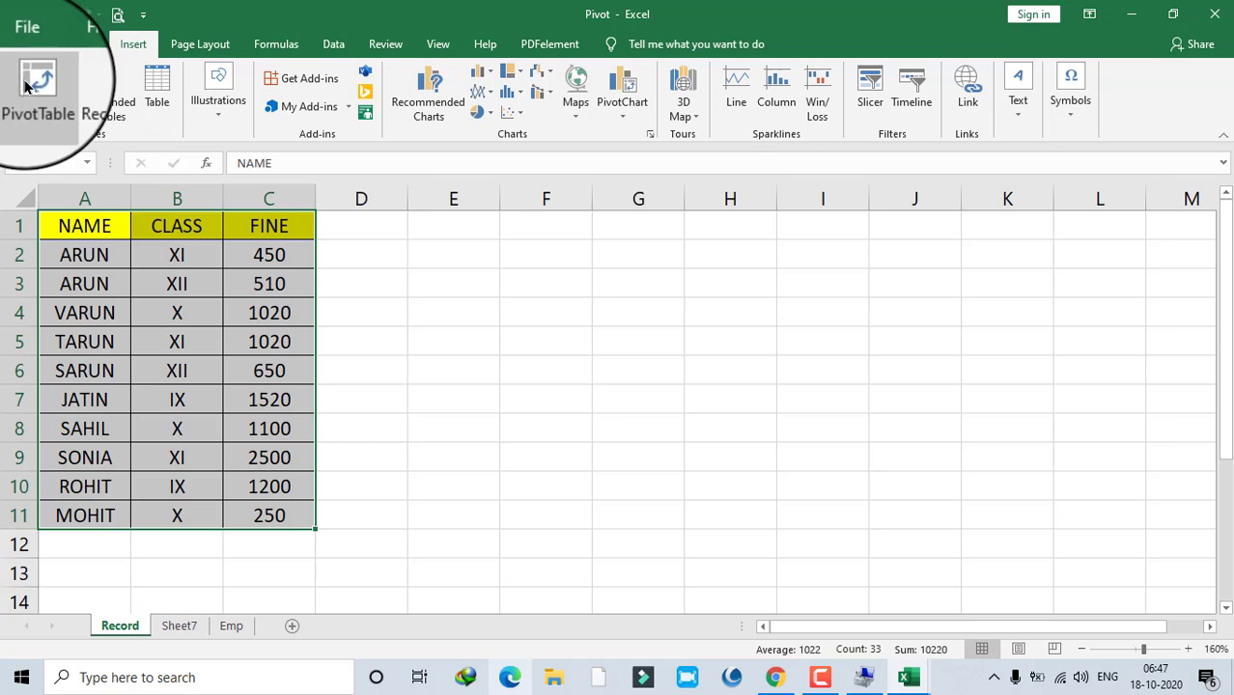
click(10, 109)
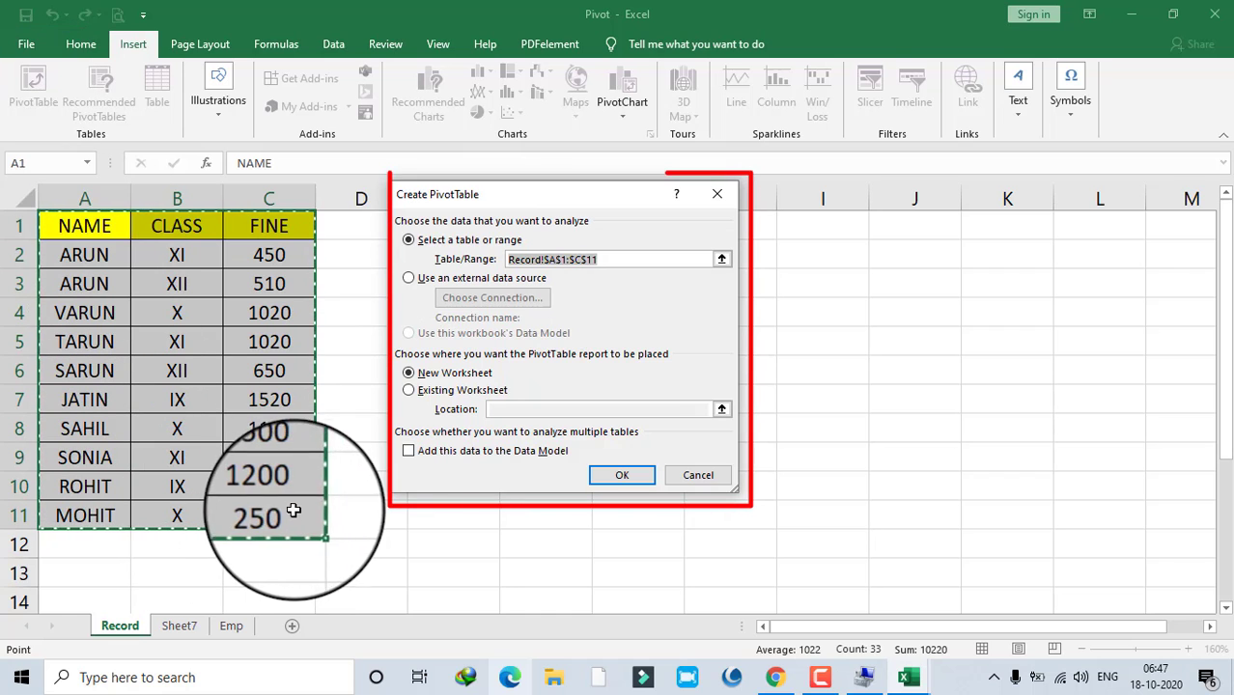
click(791, 313)
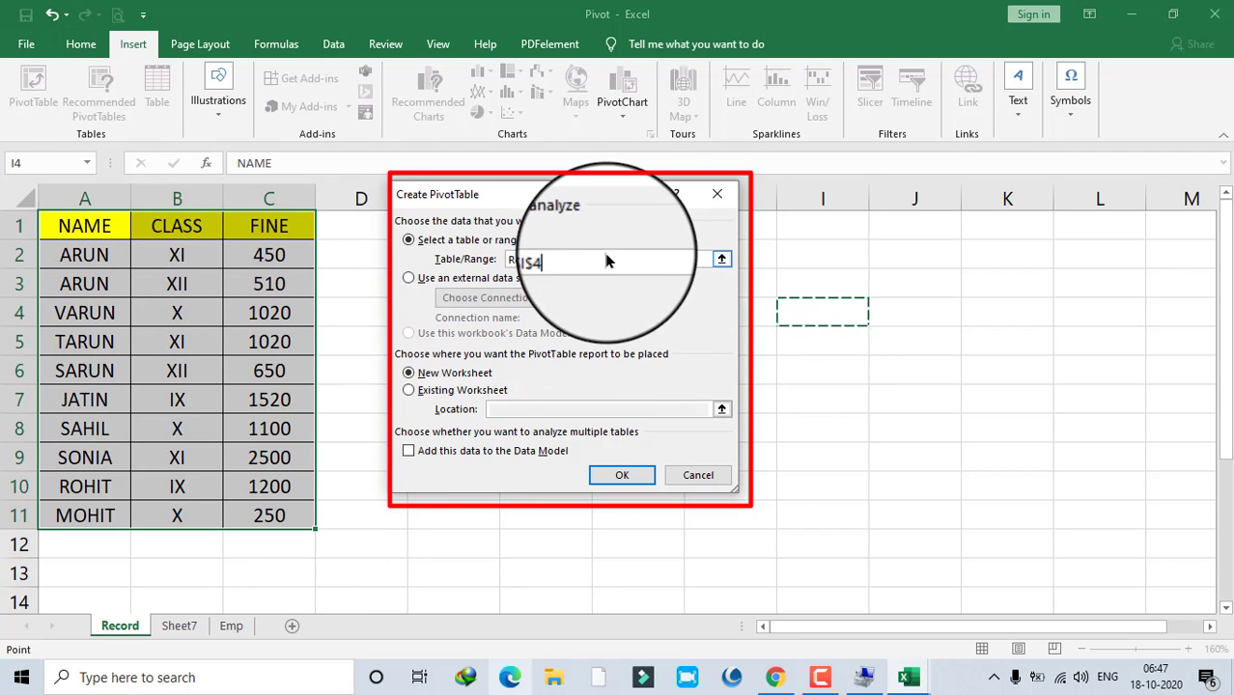
drag(570, 258, 438, 260)
click(104, 226)
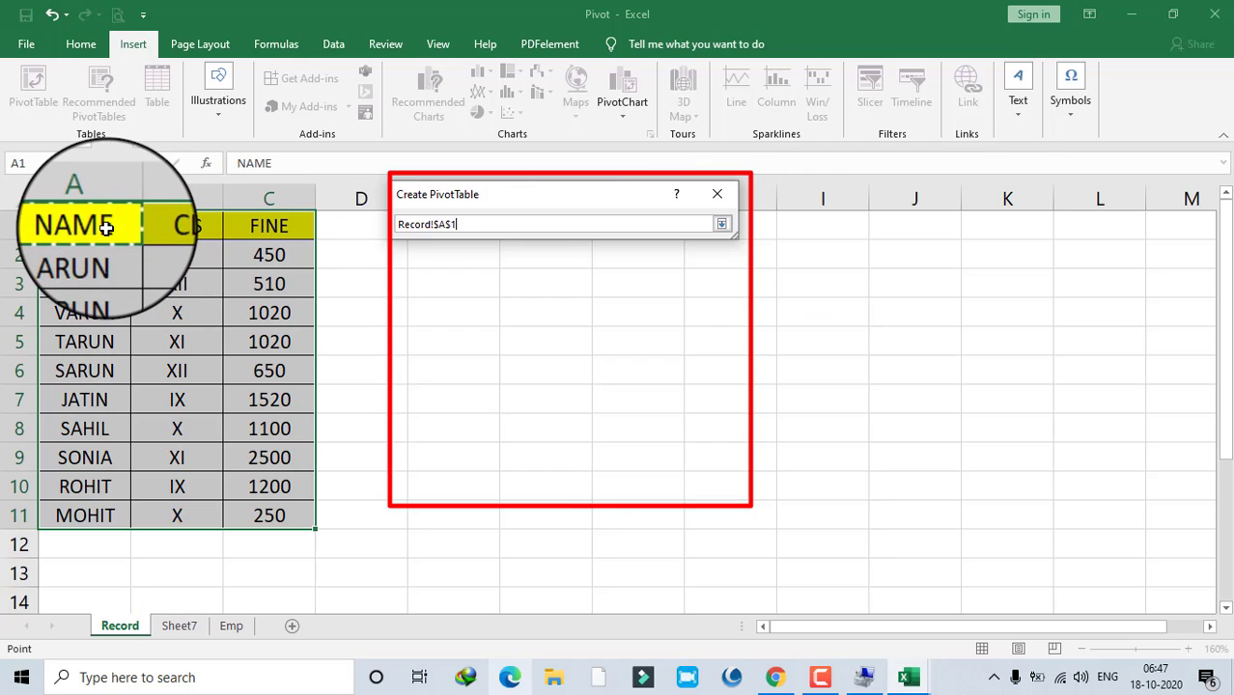
drag(104, 226, 179, 464)
drag(284, 518, 296, 516)
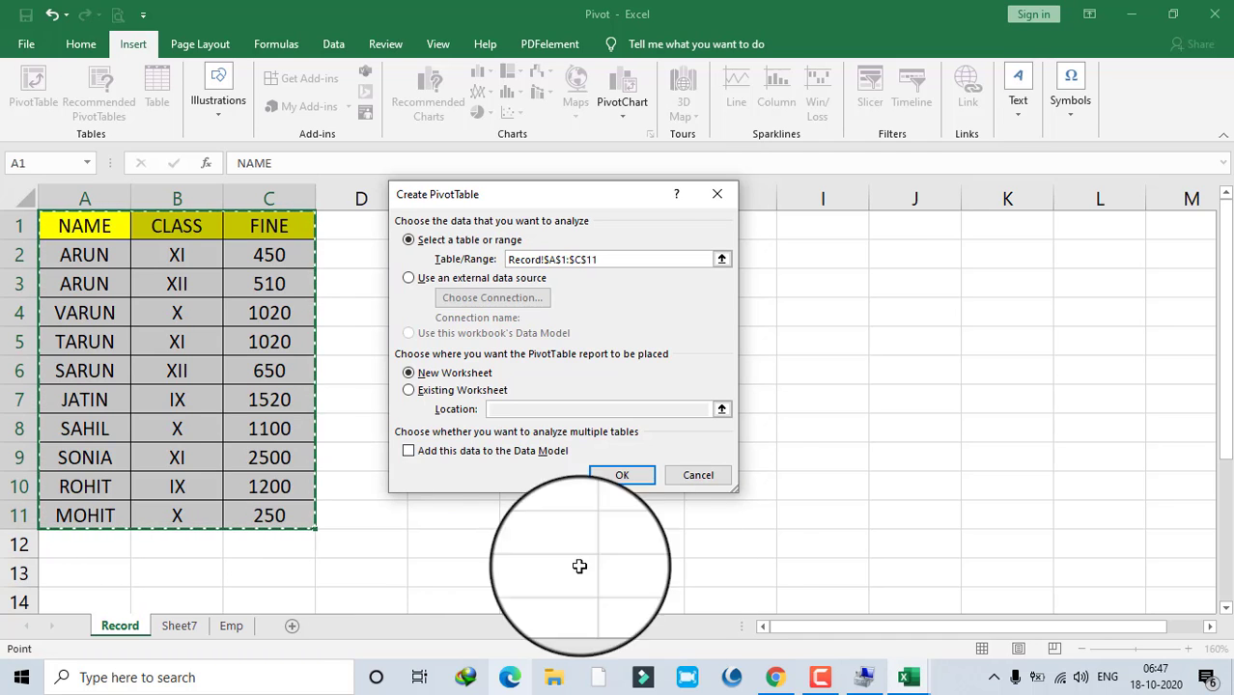
click(698, 475)
click(750, 490)
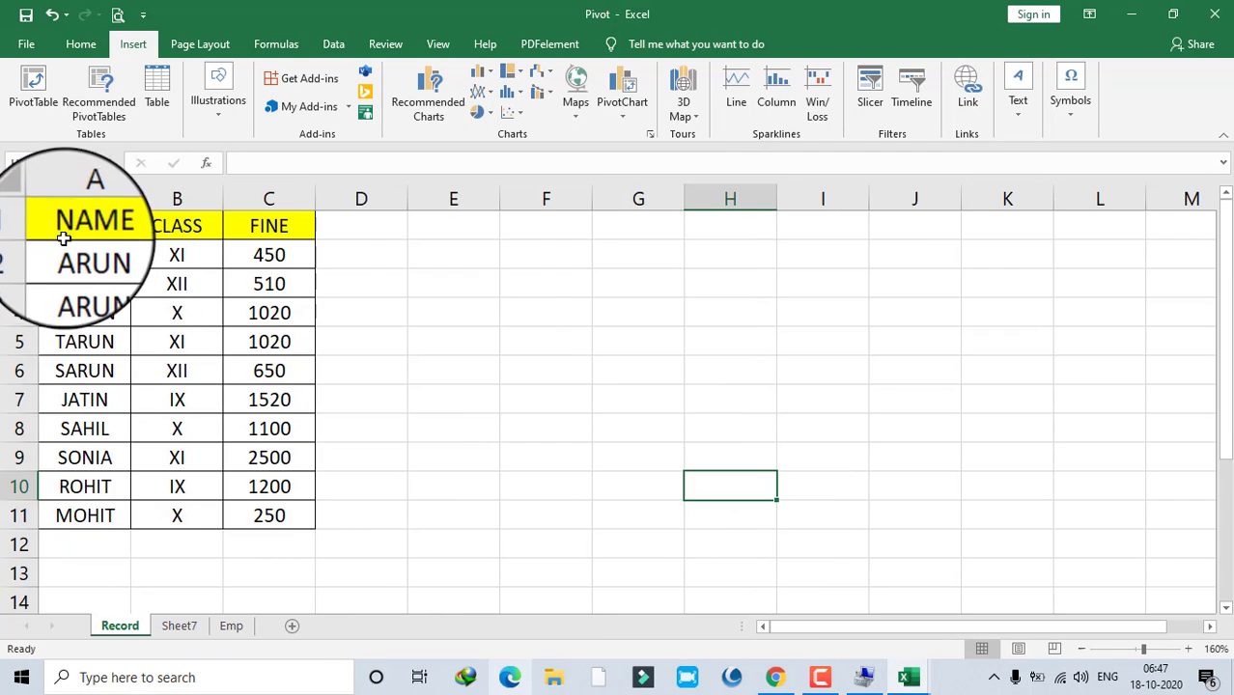
Create a PivotTable from the Record sheet's range A1:C11, placed on a new worksheet.
drag(278, 519, 278, 519)
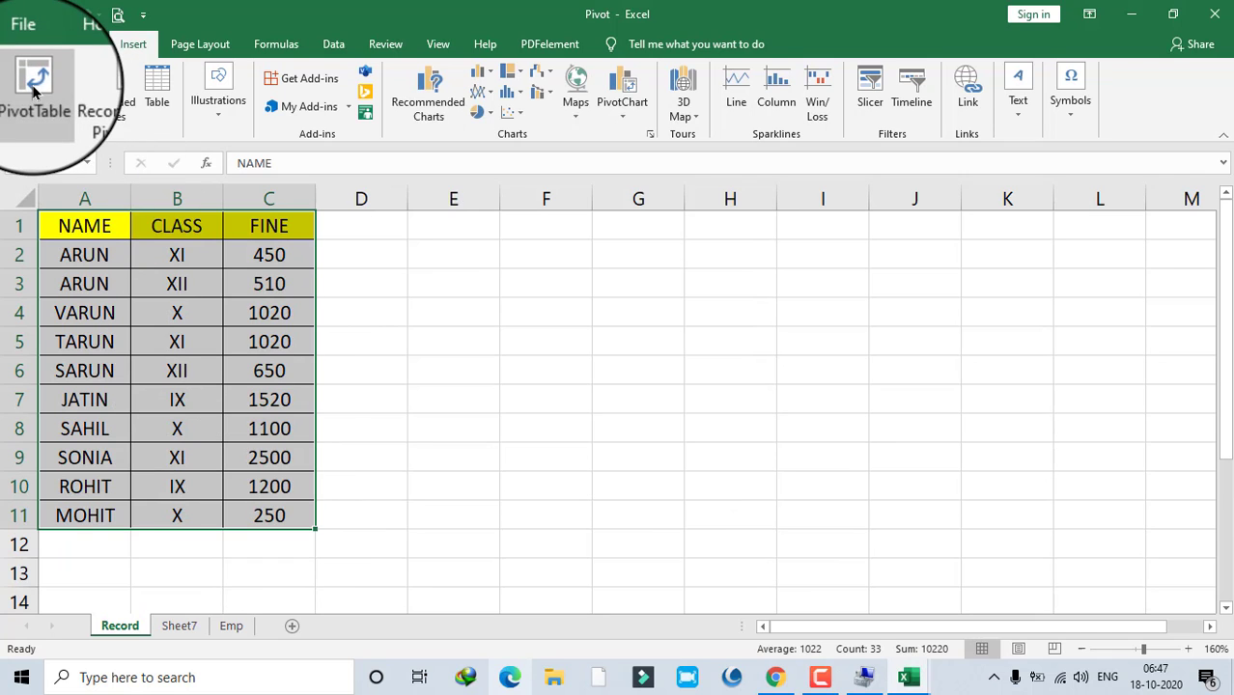
click(33, 87)
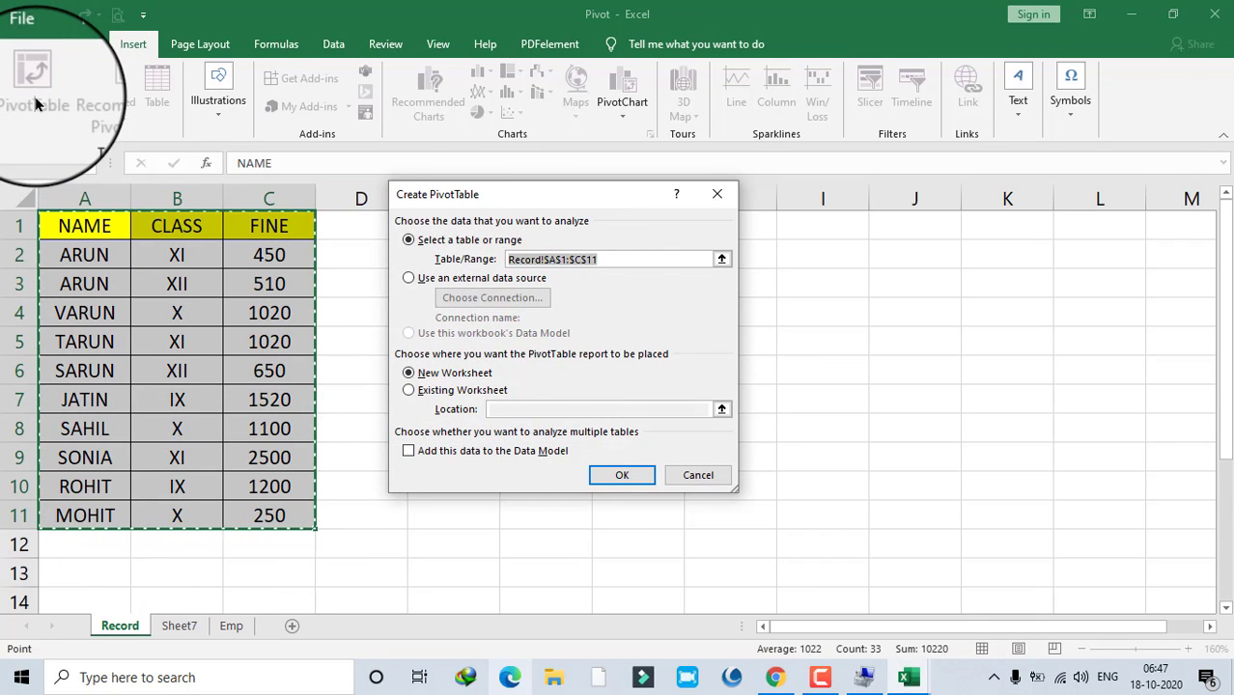
click(470, 392)
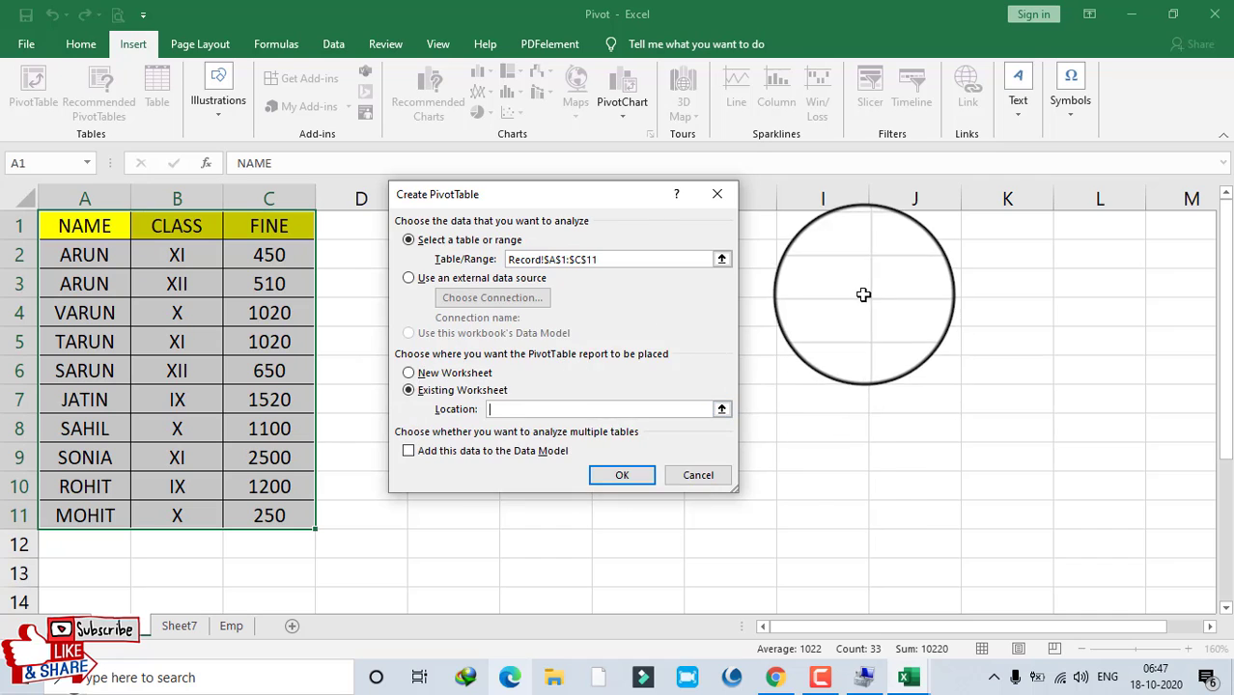
drag(862, 295, 1052, 501)
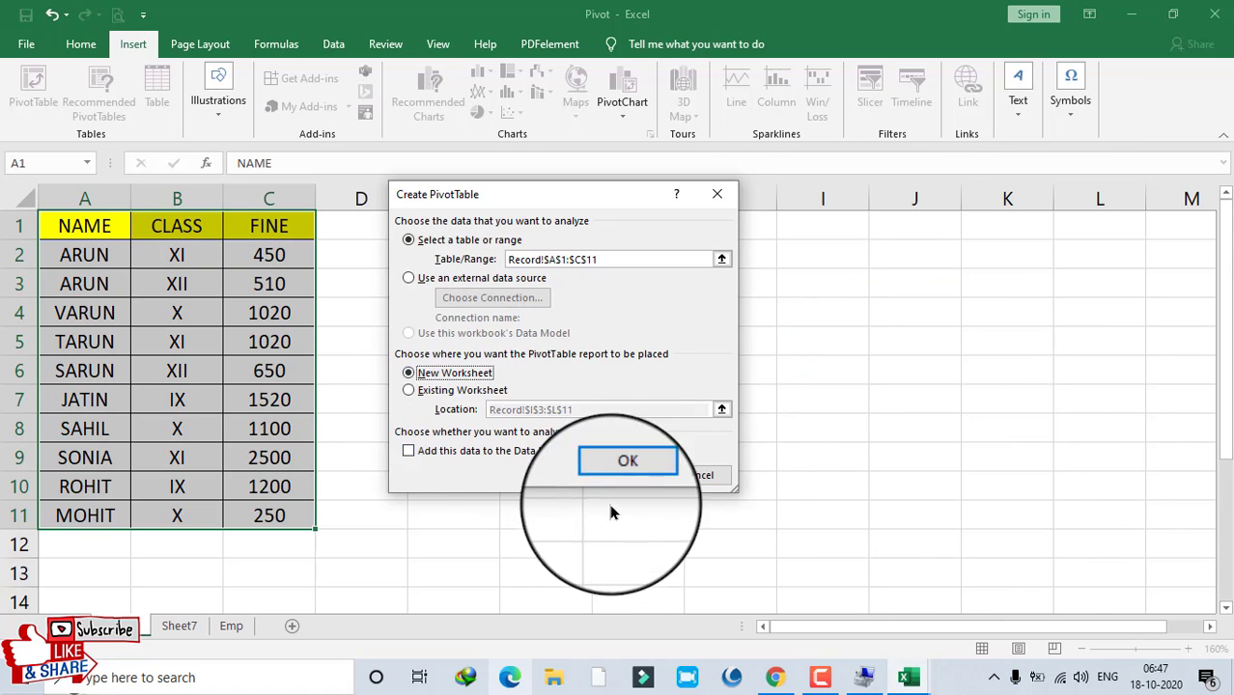
click(625, 476)
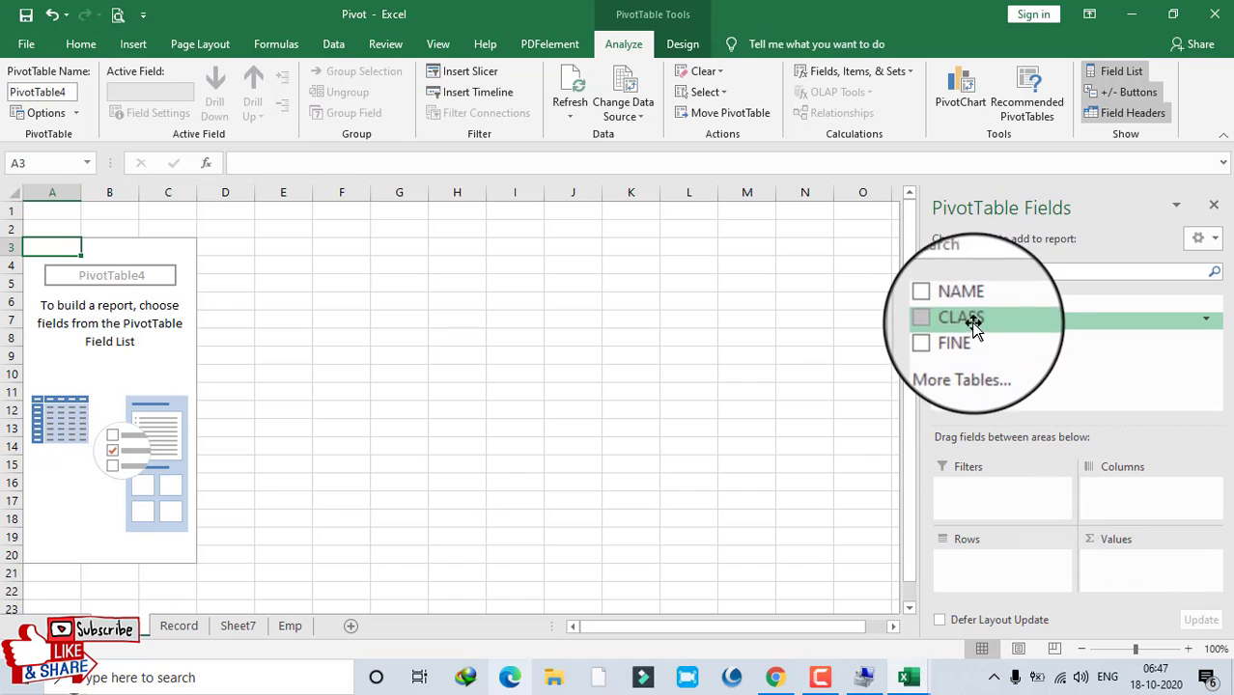
Lay out the PivotTable with CLASS as the report filter, NAME as rows and the sum of FINE as values.
drag(973, 328, 975, 488)
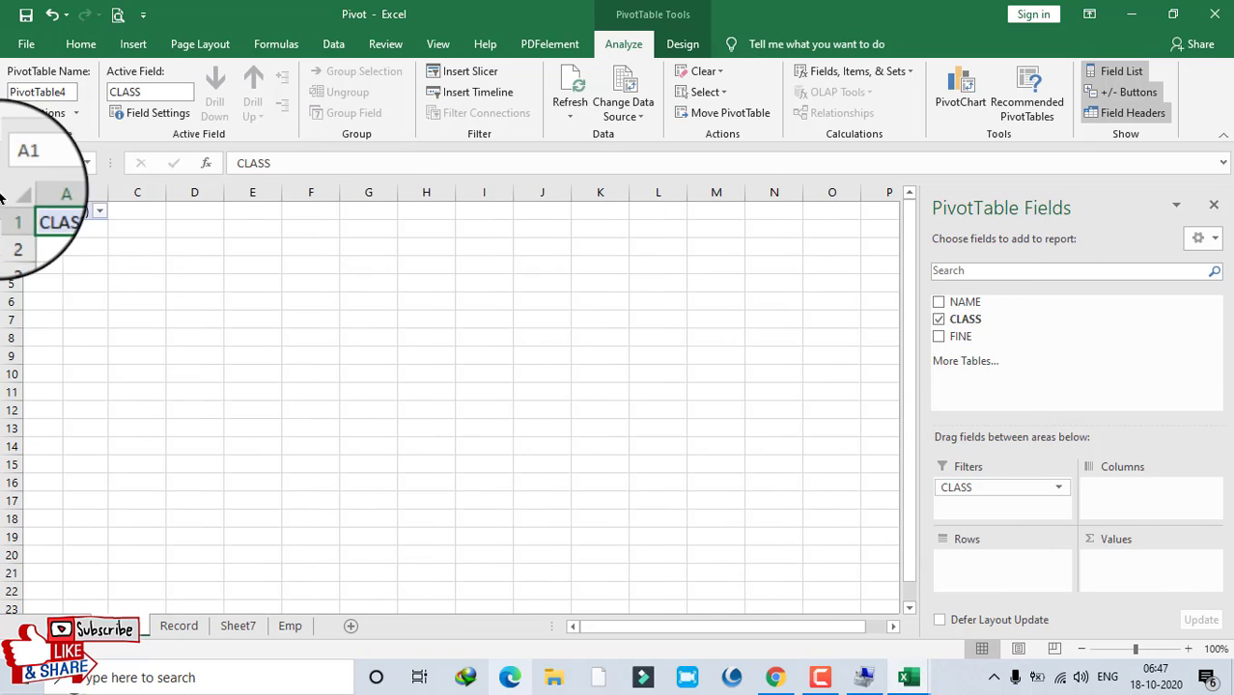
click(101, 212)
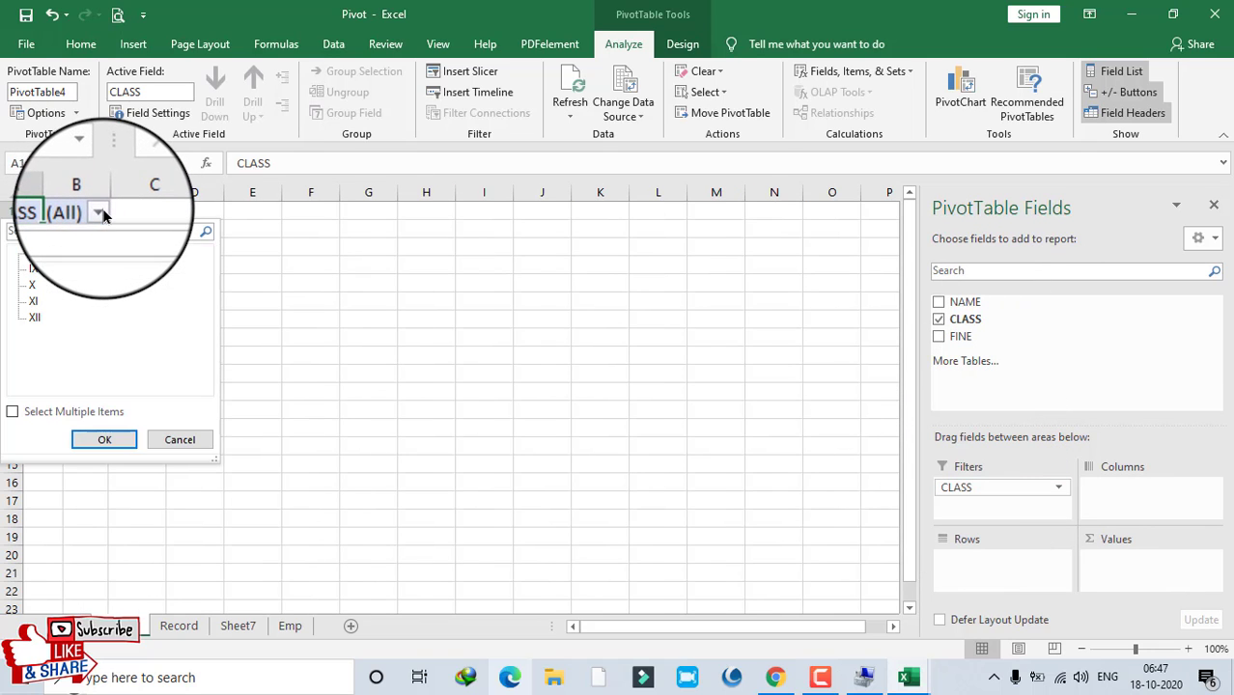
click(101, 212)
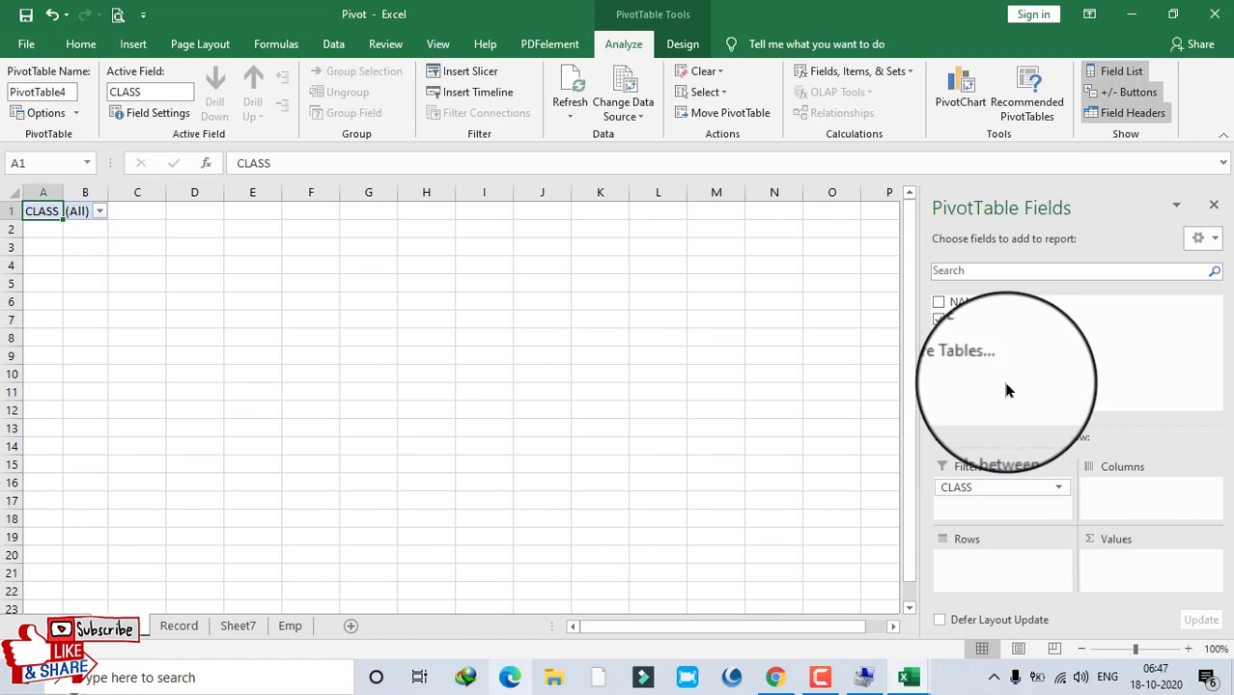
drag(967, 302, 986, 566)
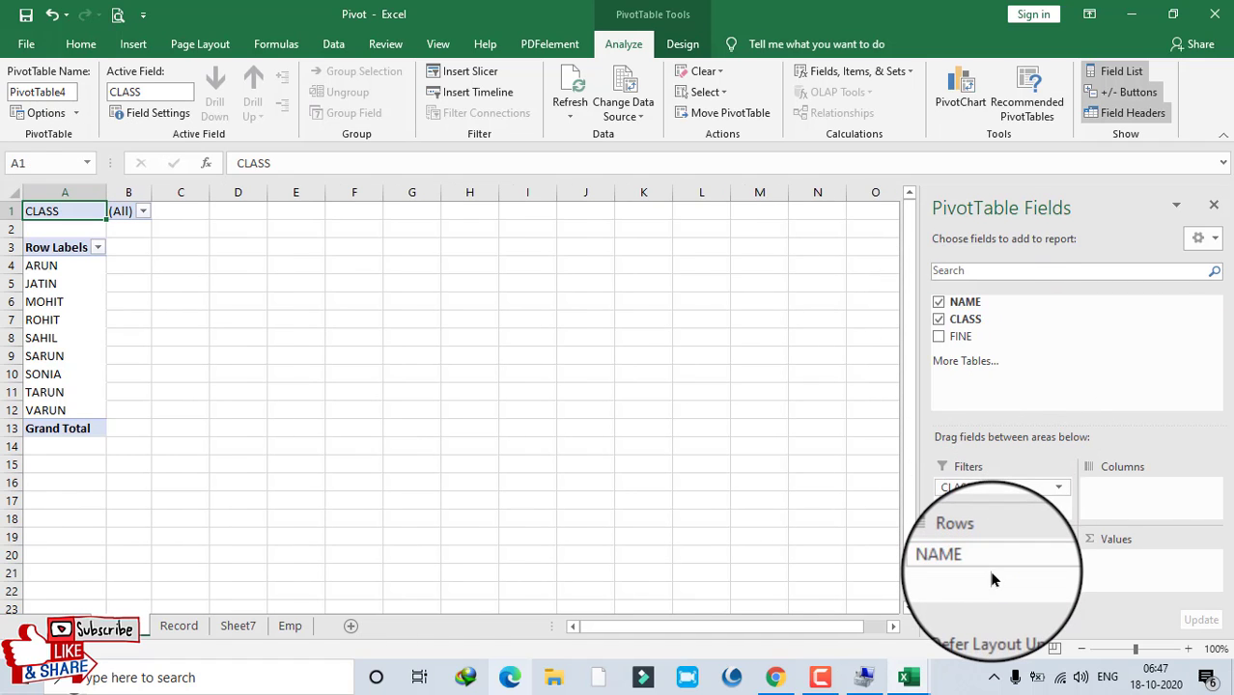
drag(965, 336, 1118, 571)
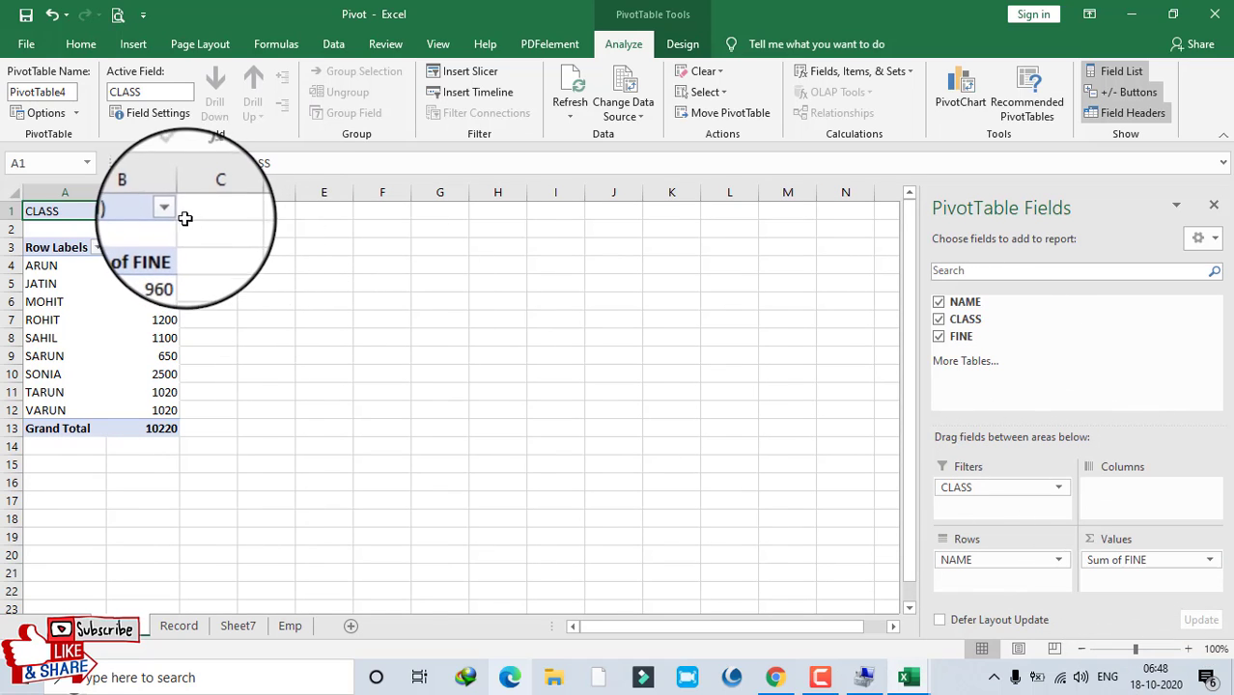
Filter the PivotTable report to class IX and check its grand total.
click(169, 210)
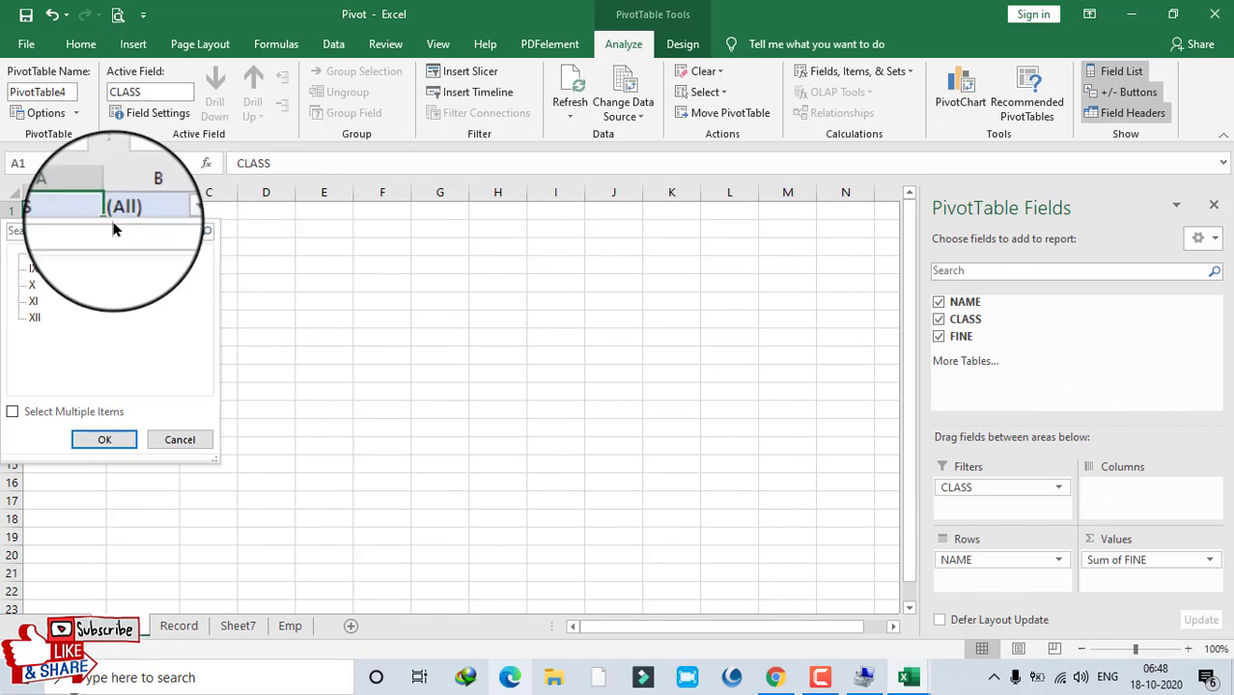
click(33, 271)
click(104, 440)
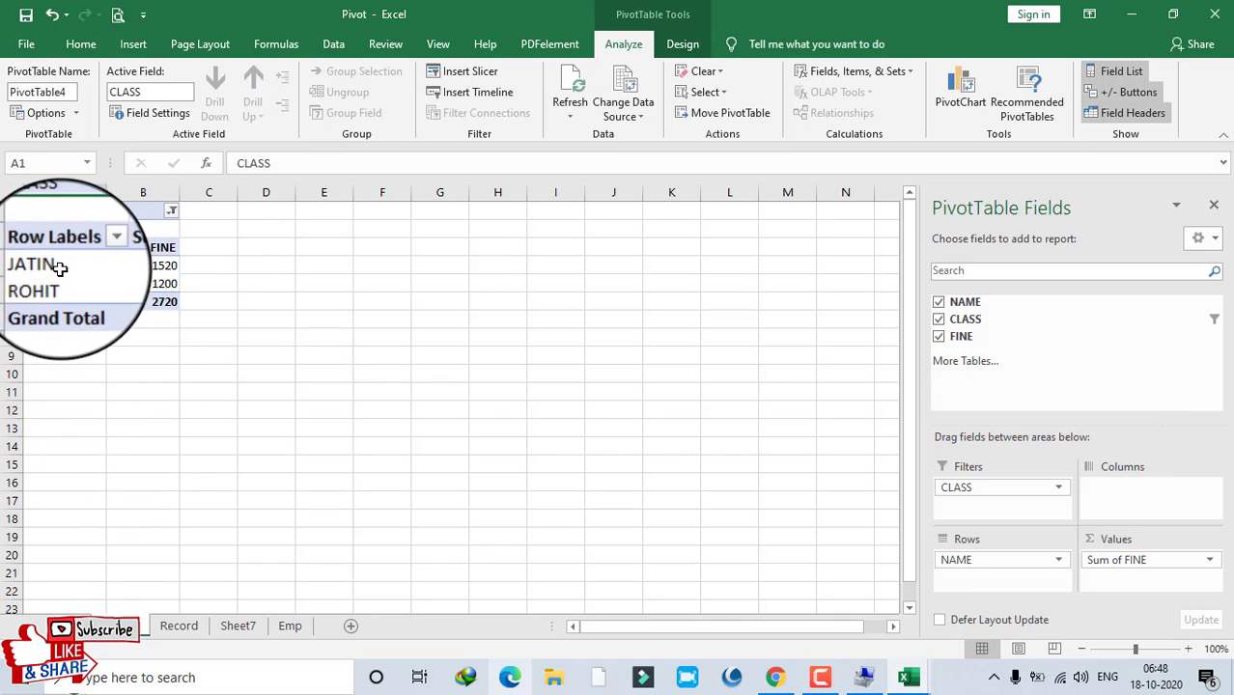
click(170, 303)
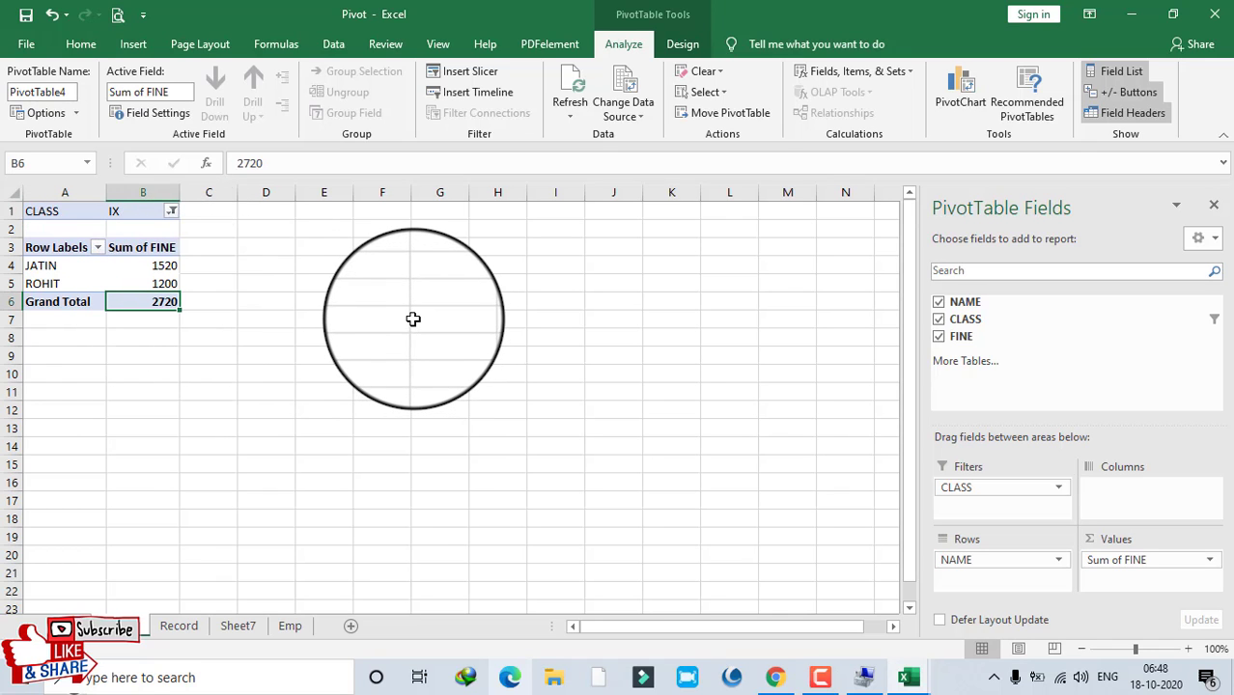
Reset the CLASS report filter to show all classes.
click(171, 212)
click(38, 252)
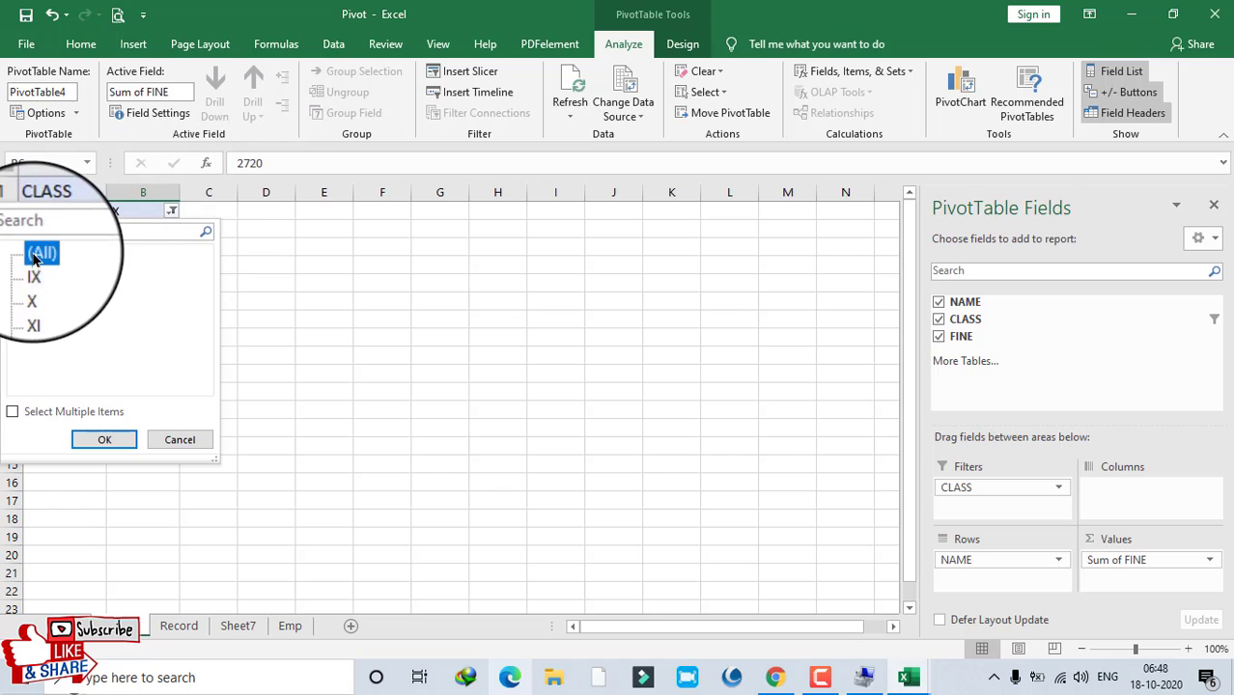
click(105, 442)
Try NAME as the PivotTable's column field, and return it to the rows area.
drag(964, 558, 1155, 495)
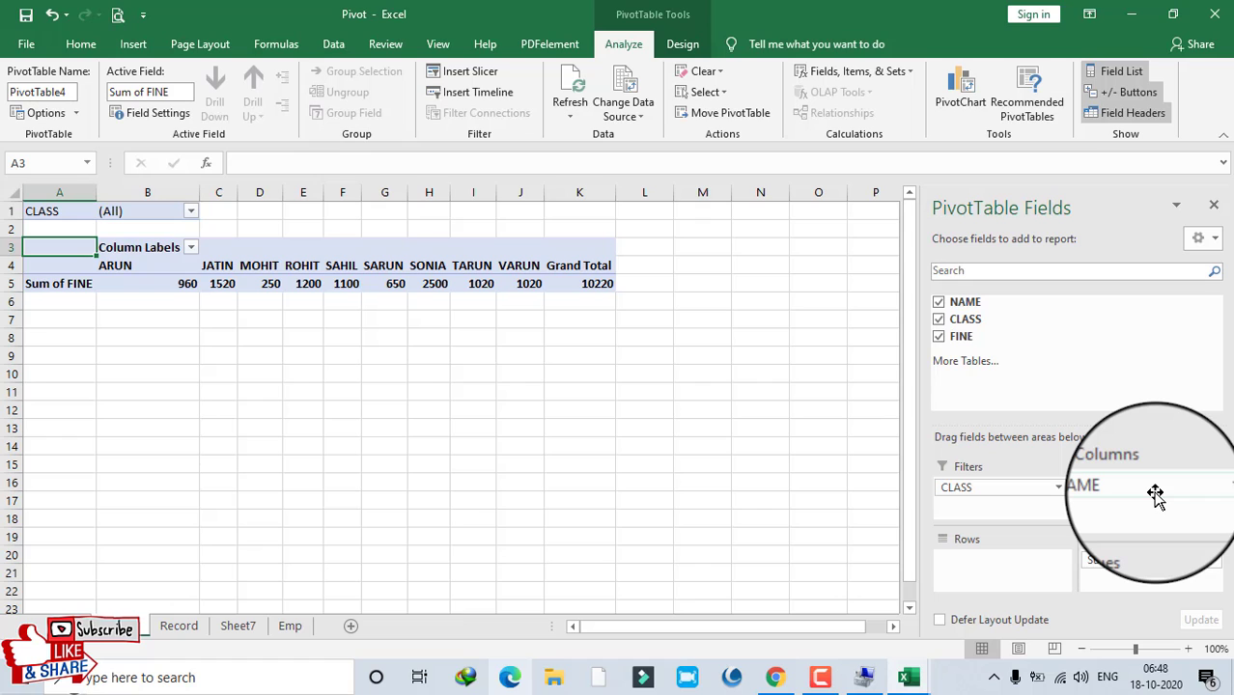
drag(1142, 493, 1007, 577)
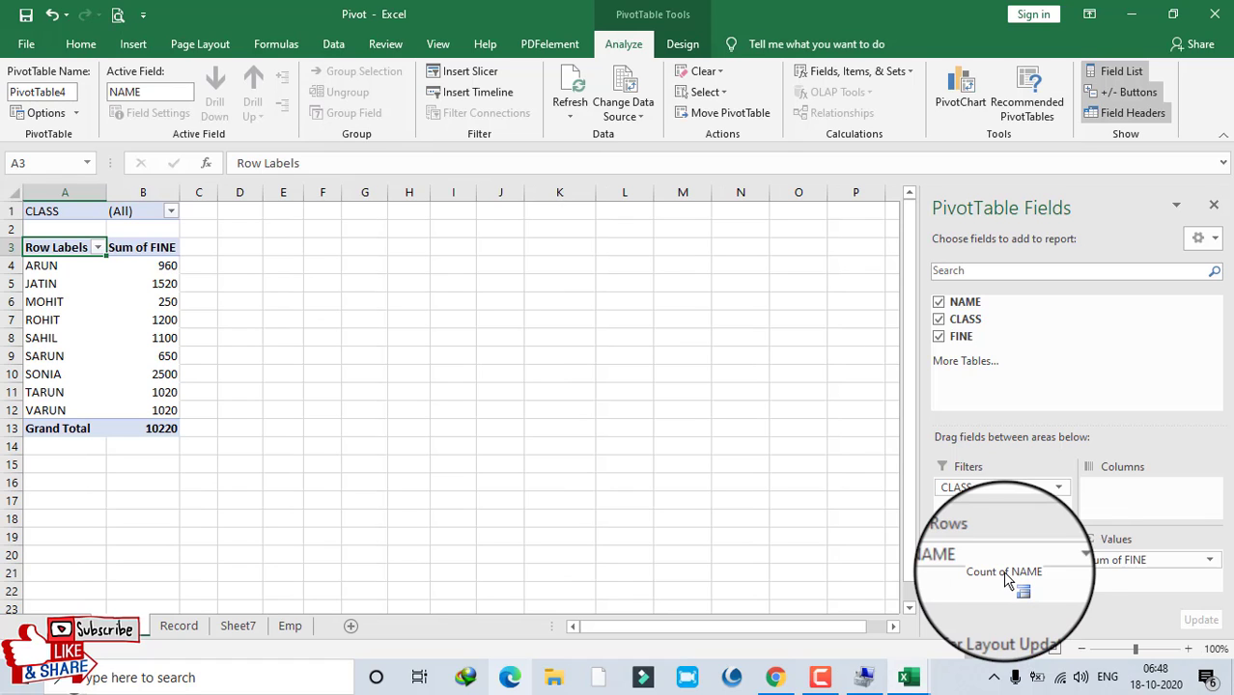
Filter the PivotTable to multiple classes, XI and XII, and review the individual fines and their grand total.
click(171, 211)
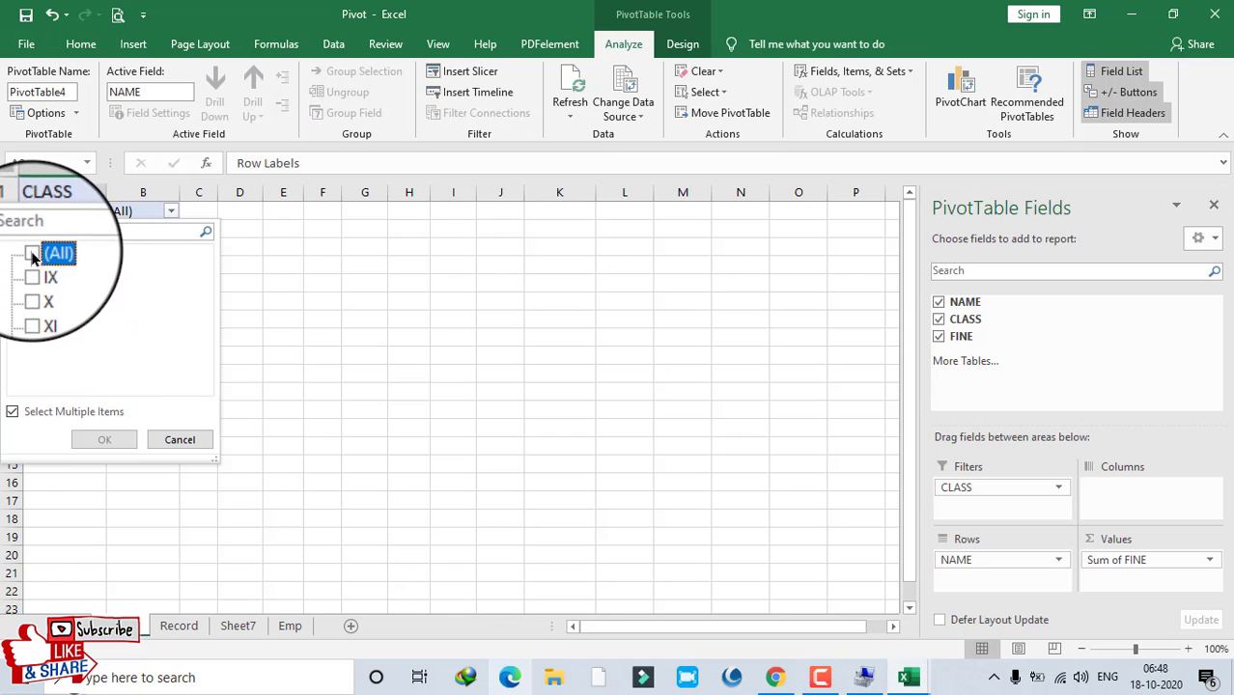
click(32, 301)
click(32, 316)
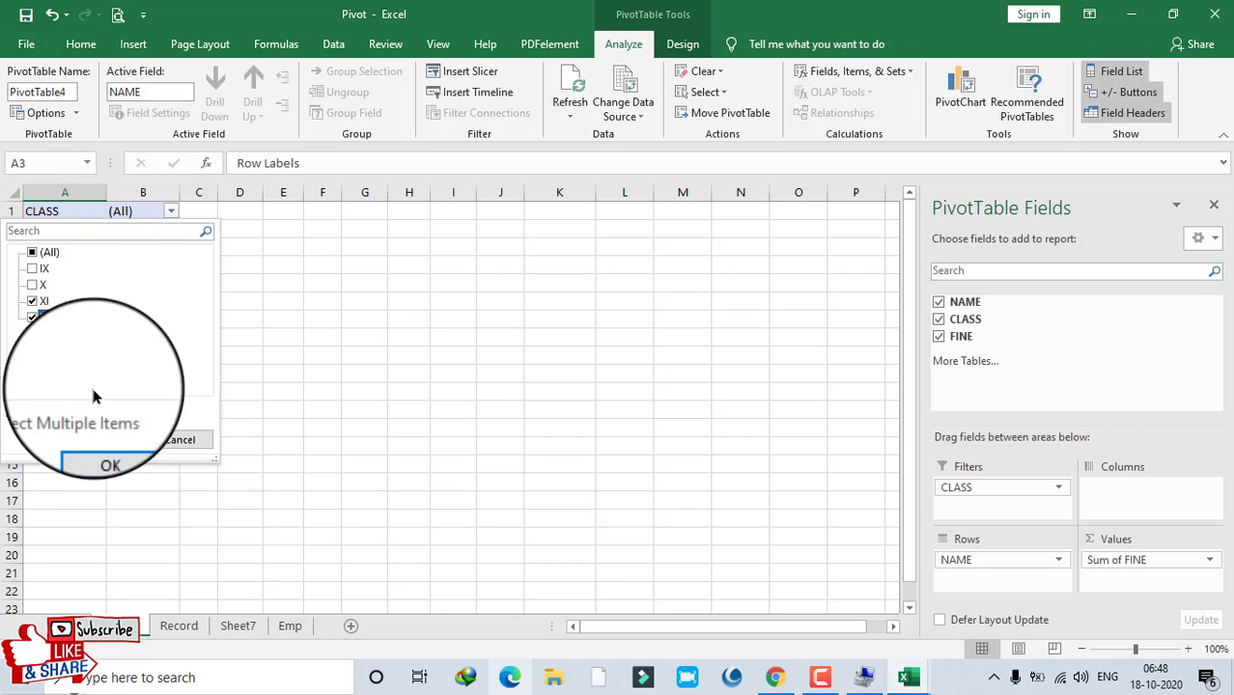
click(112, 450)
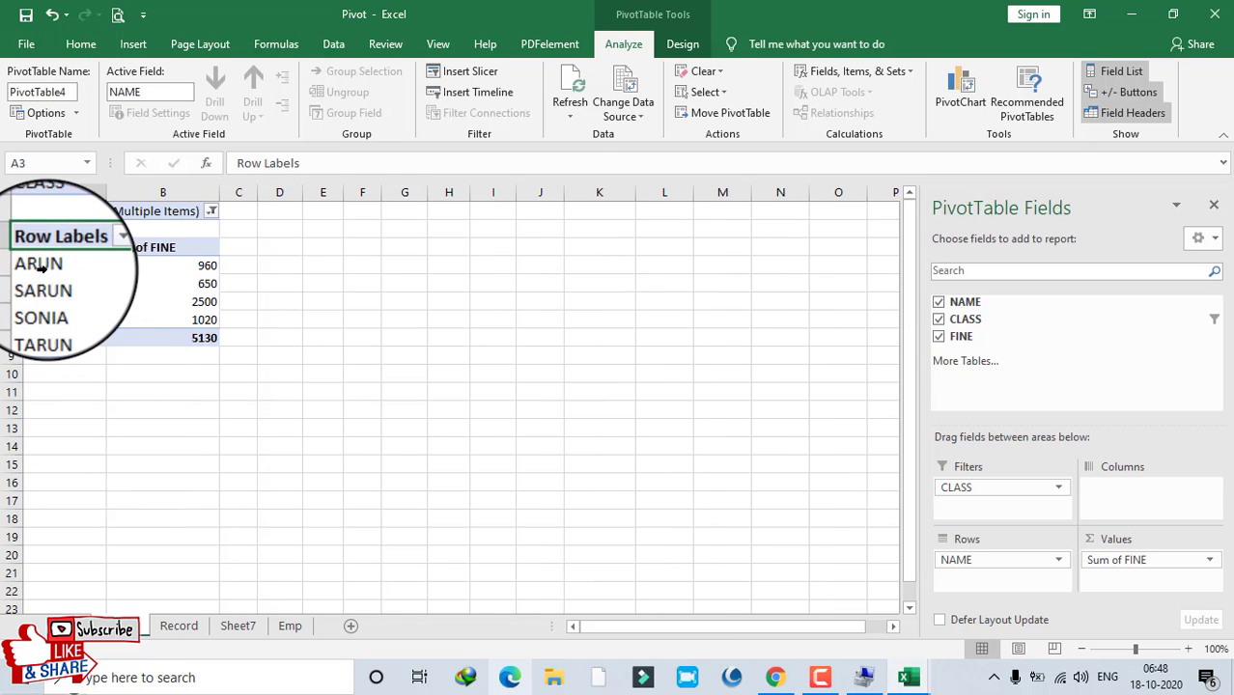
click(210, 266)
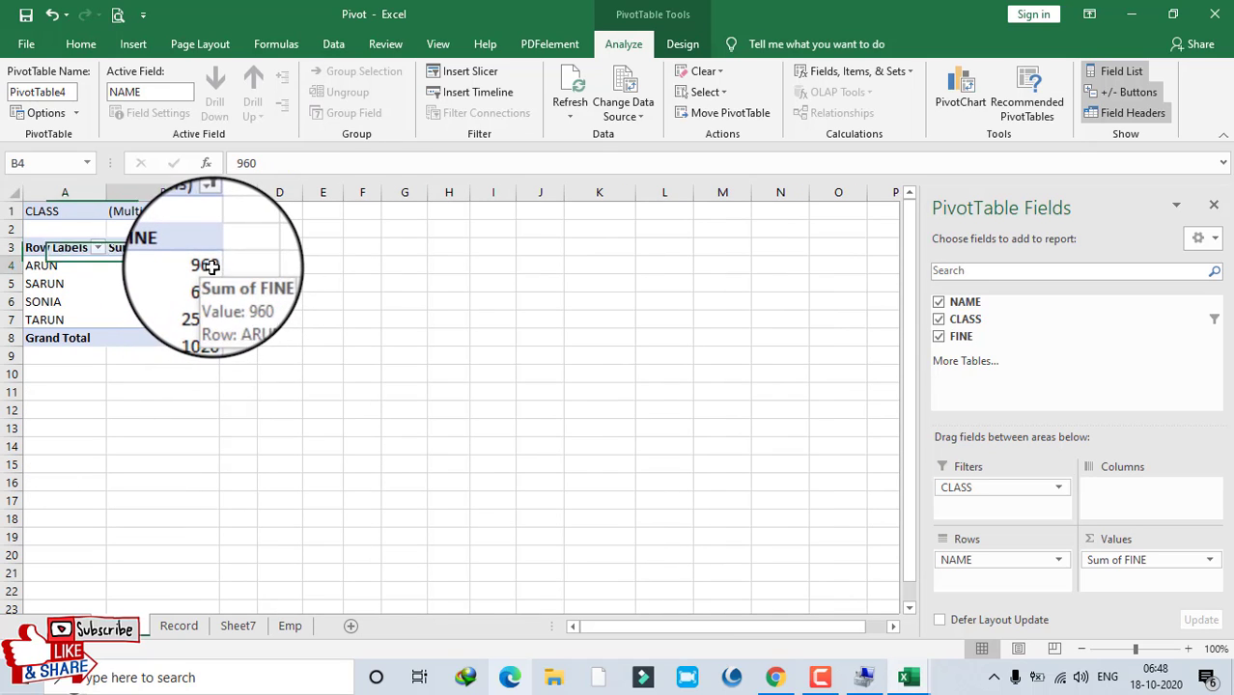
key(Down)
key(Down)
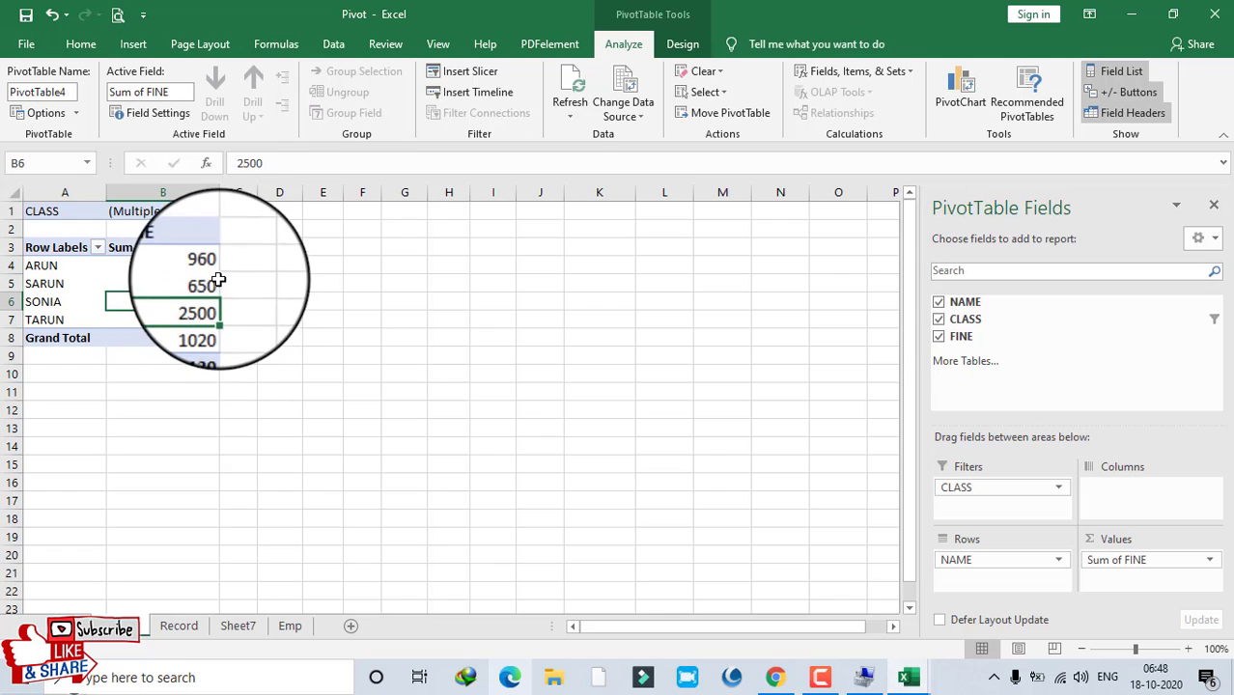
drag(198, 266, 209, 324)
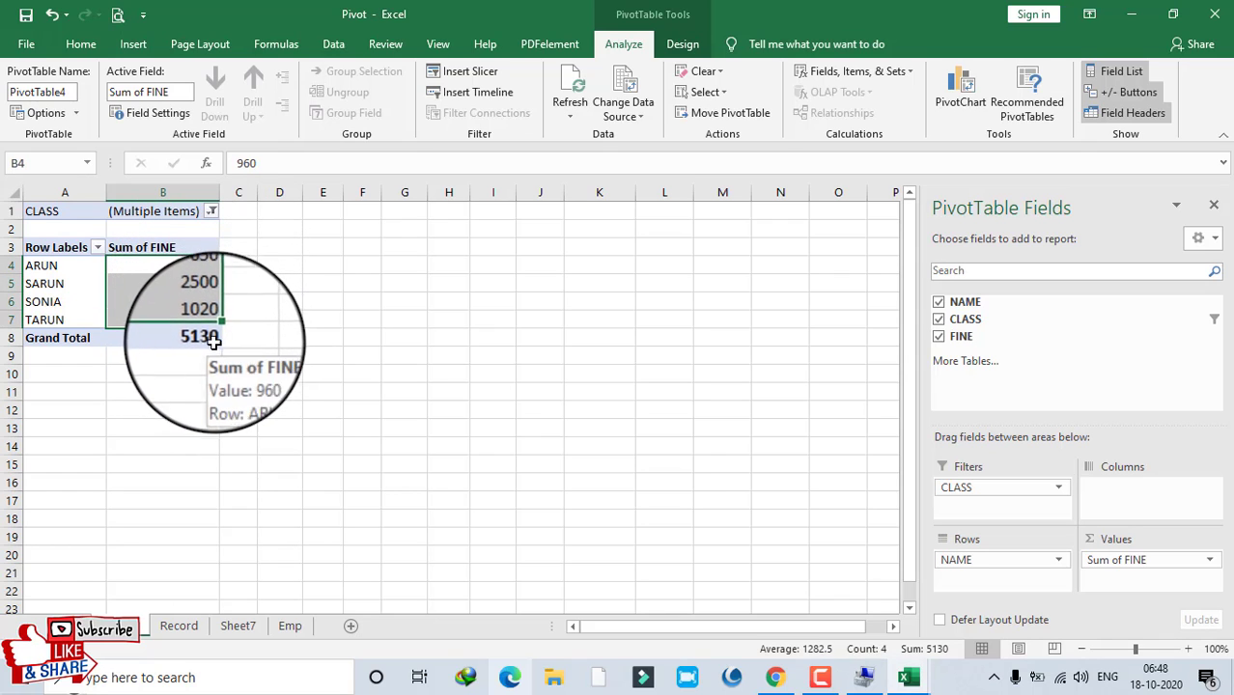
click(213, 340)
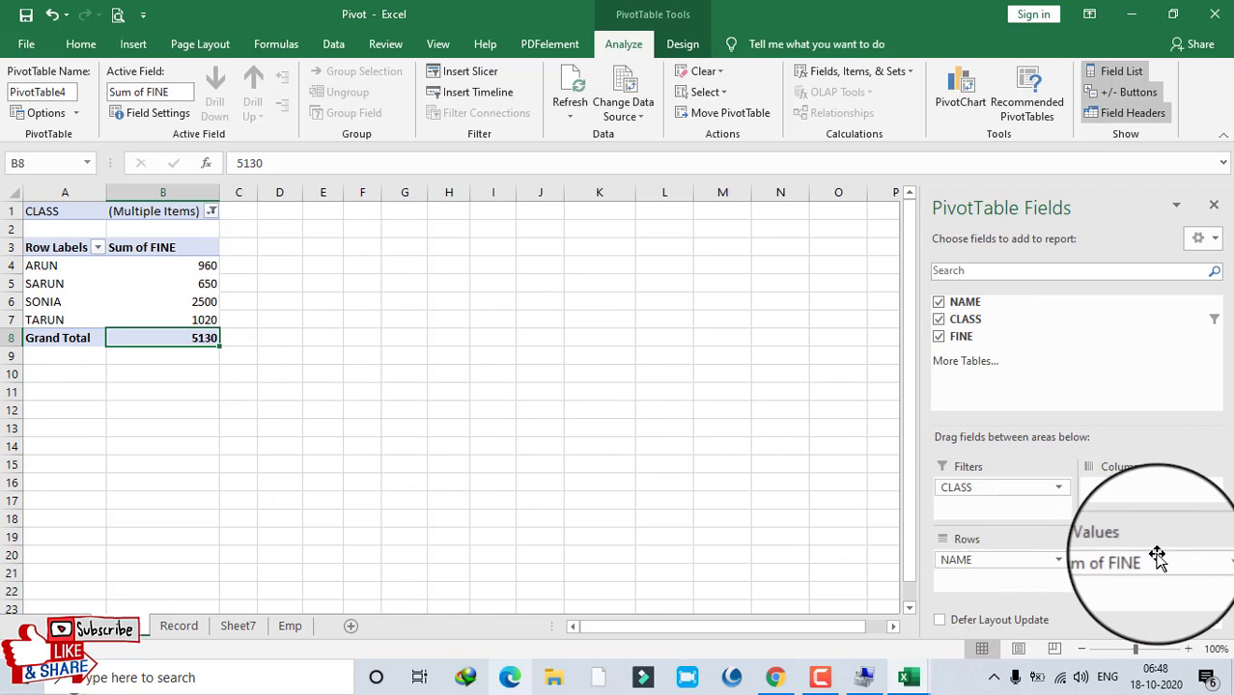
Change the PivotTable's FINE value field to summarise by Max.
click(1209, 562)
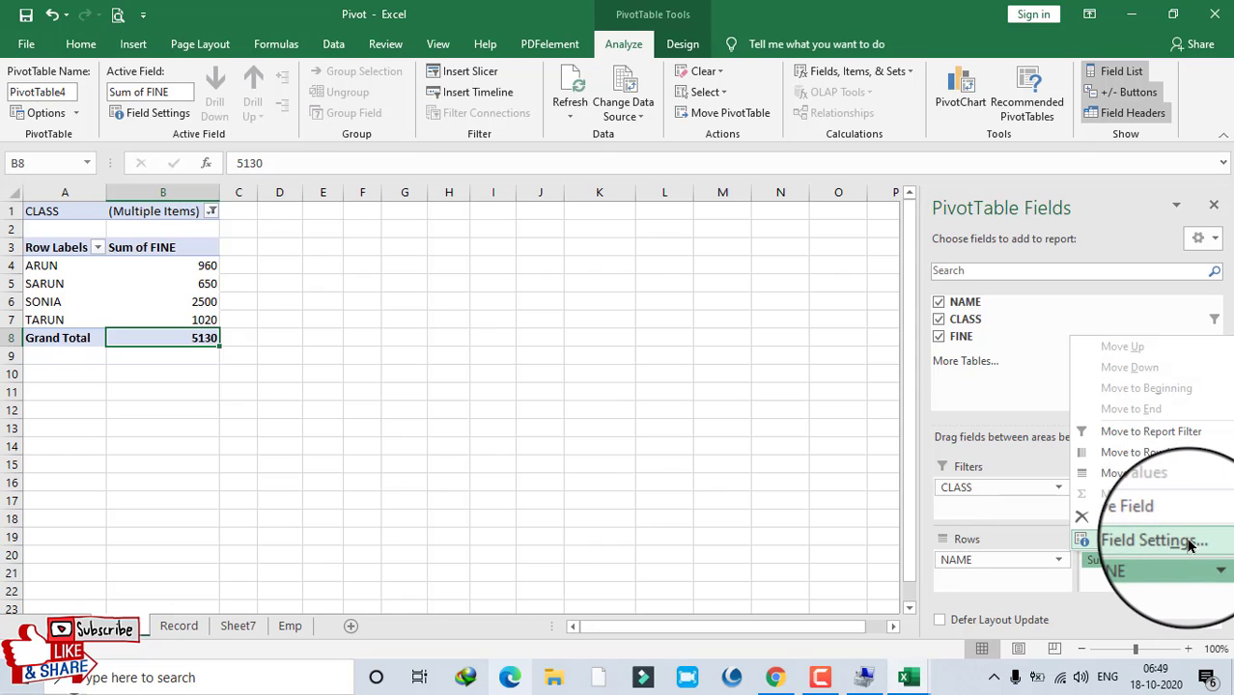
click(1190, 544)
click(451, 371)
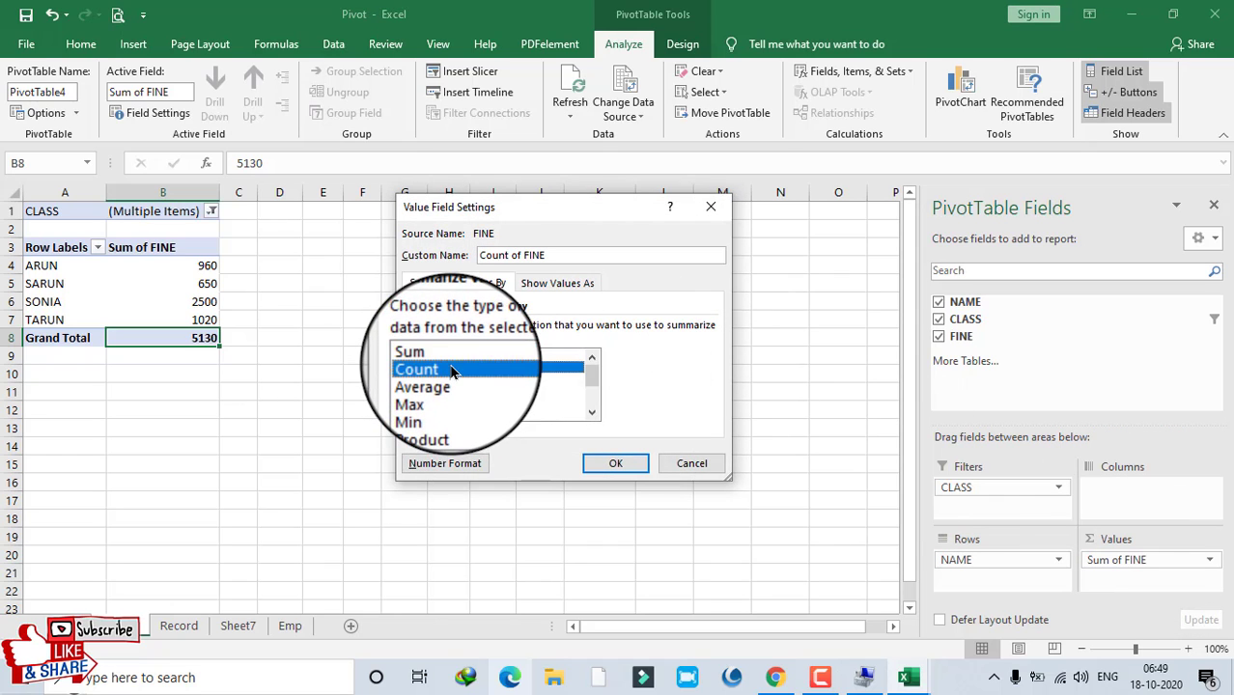
click(442, 382)
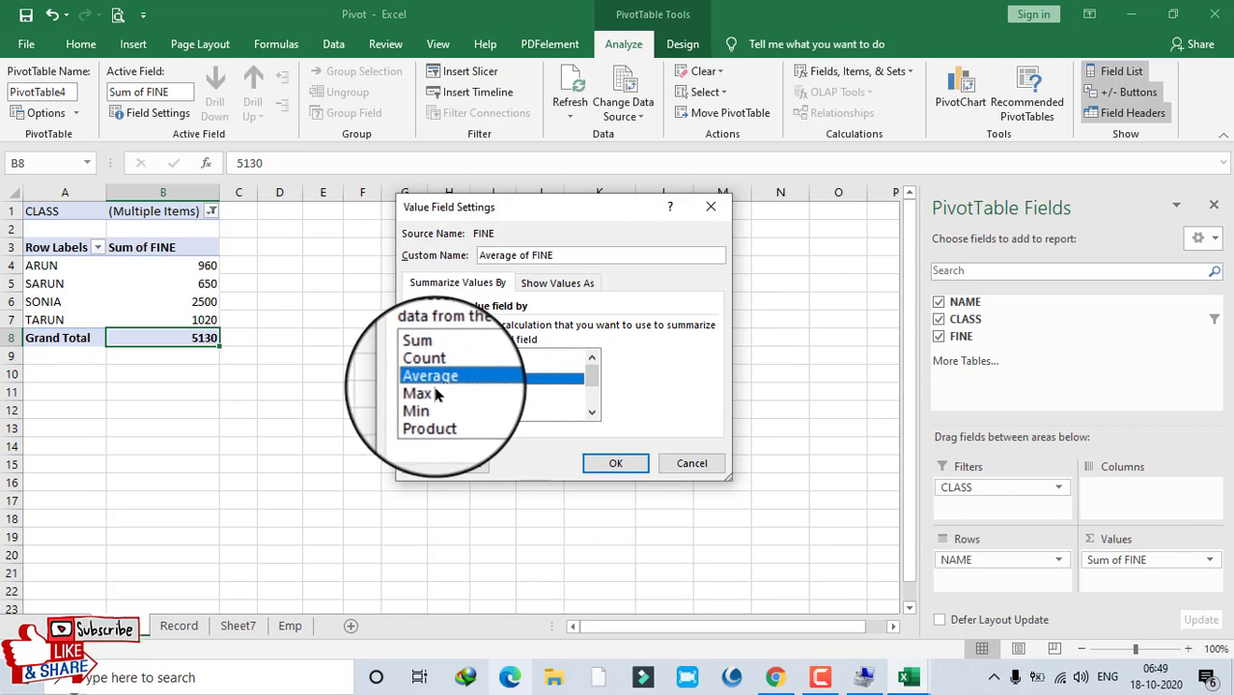
click(462, 405)
click(636, 466)
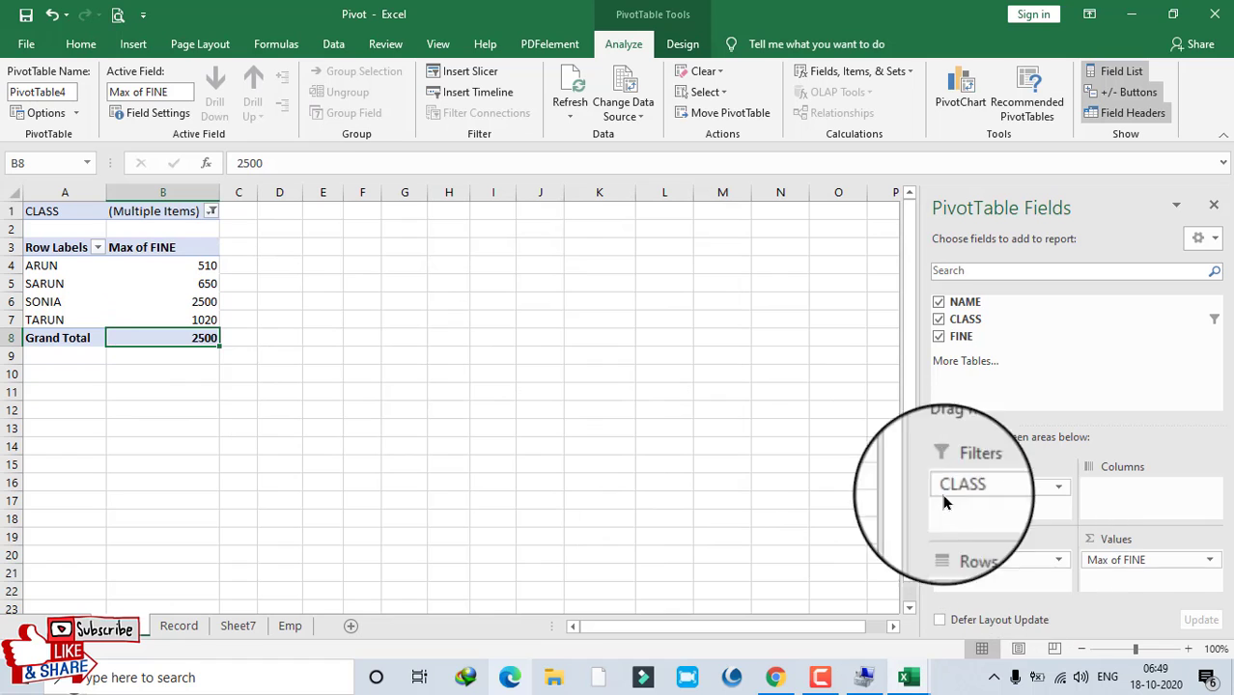
Change the FINE value field to summarise by Count, and check the individual student counts and their grand total.
click(1197, 556)
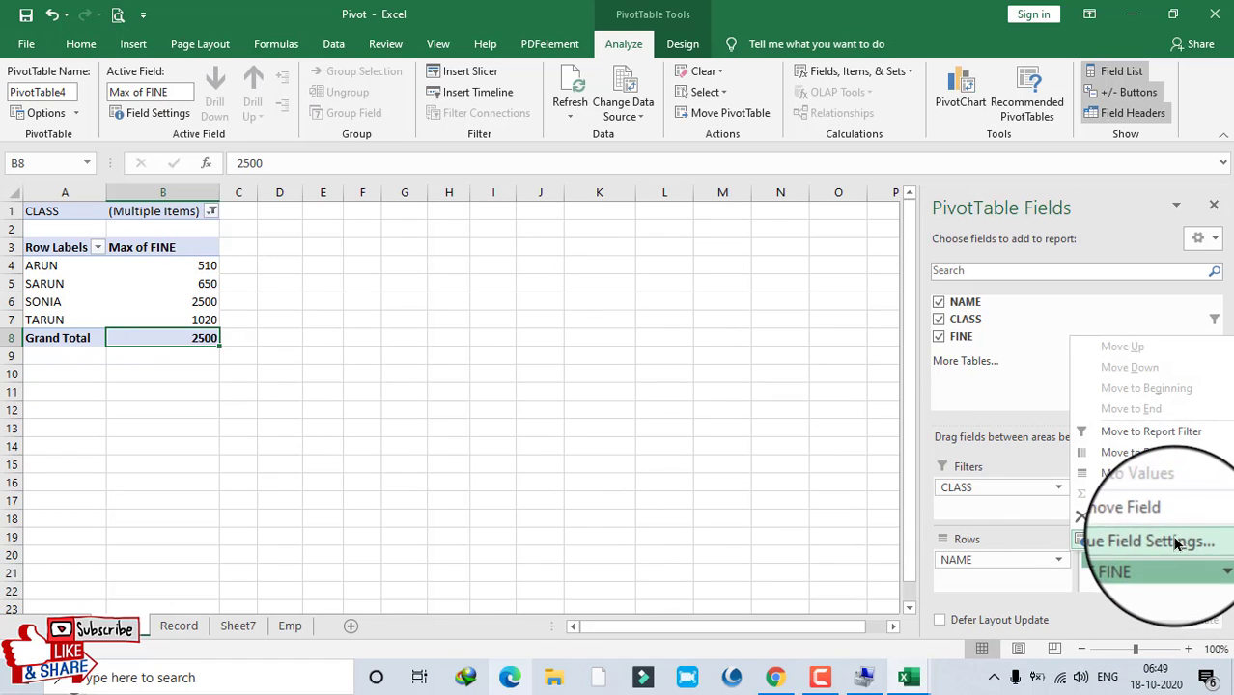
click(1170, 537)
scroll(459, 367, down, 1)
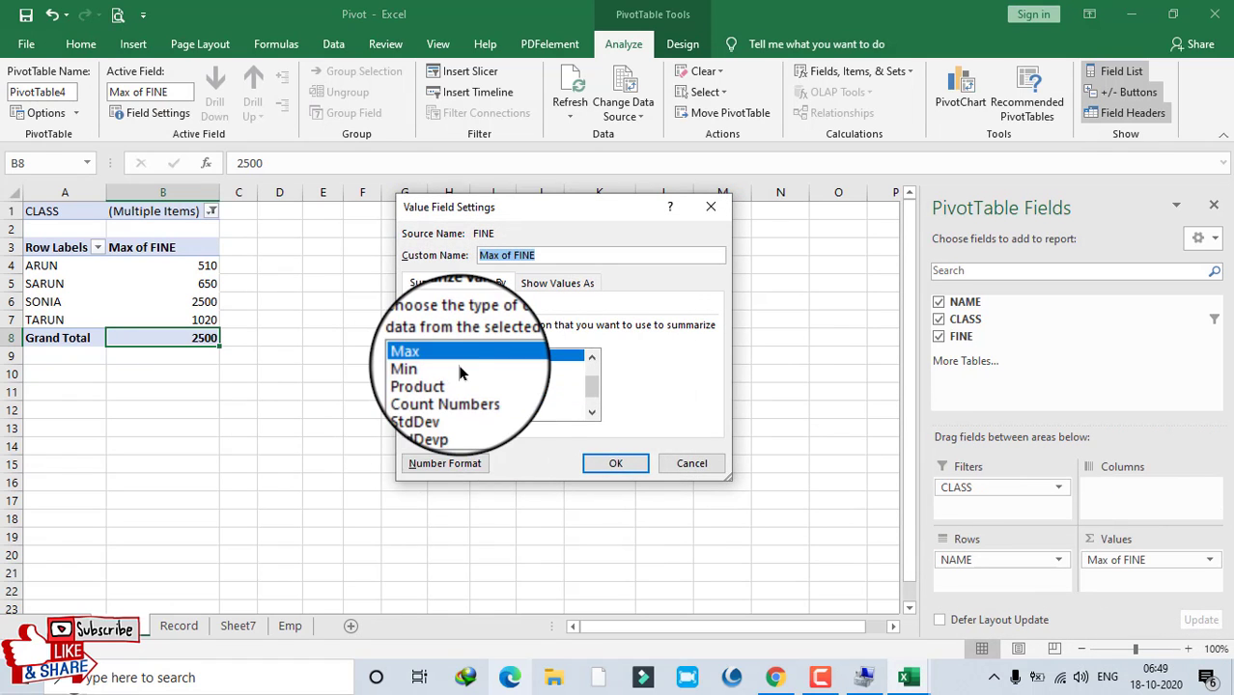
scroll(454, 386, up, 1)
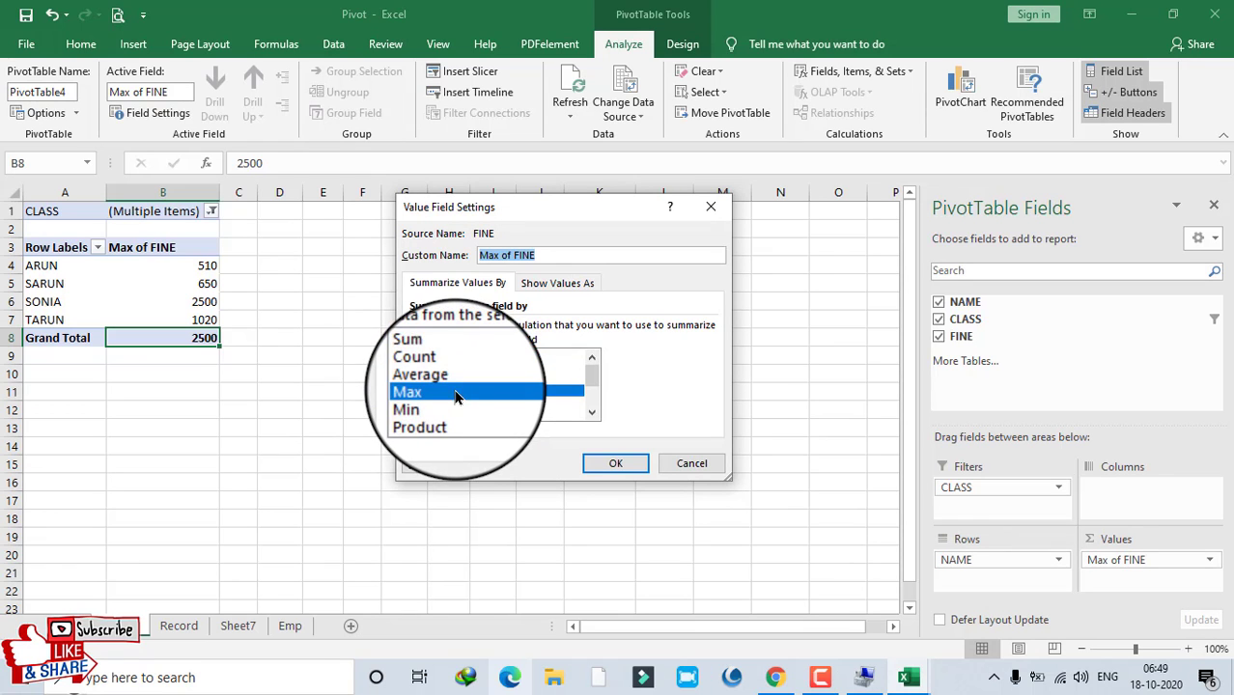
click(425, 368)
click(615, 463)
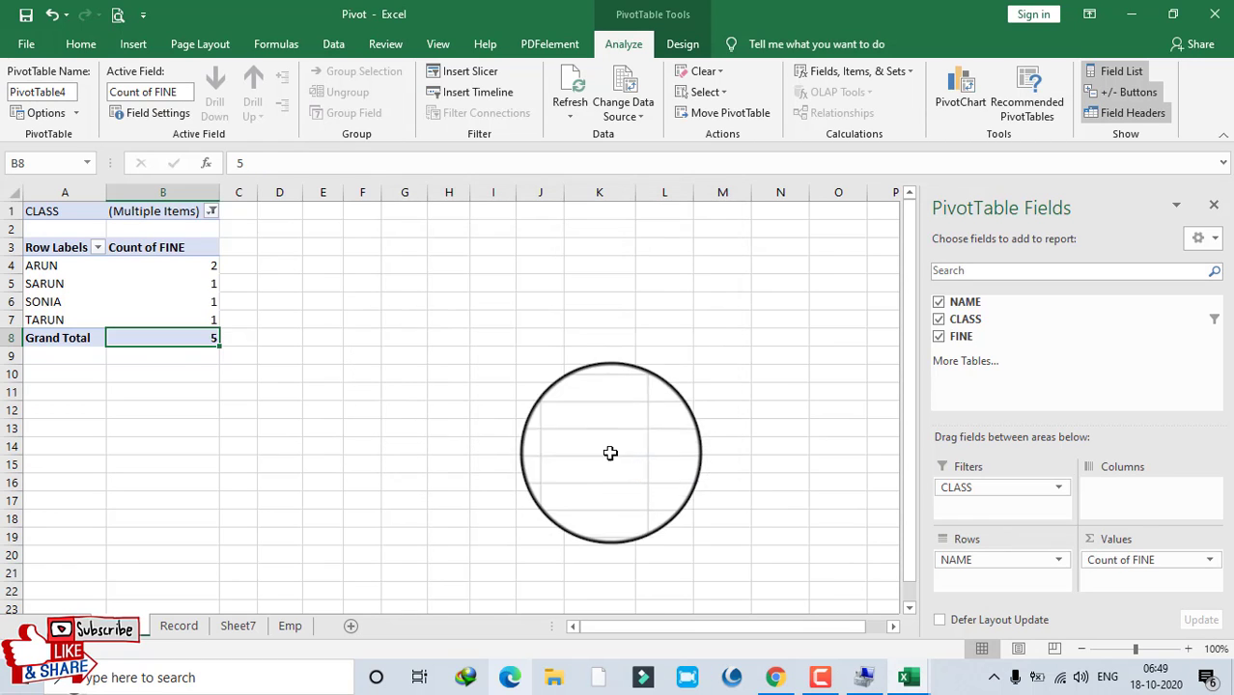
click(82, 267)
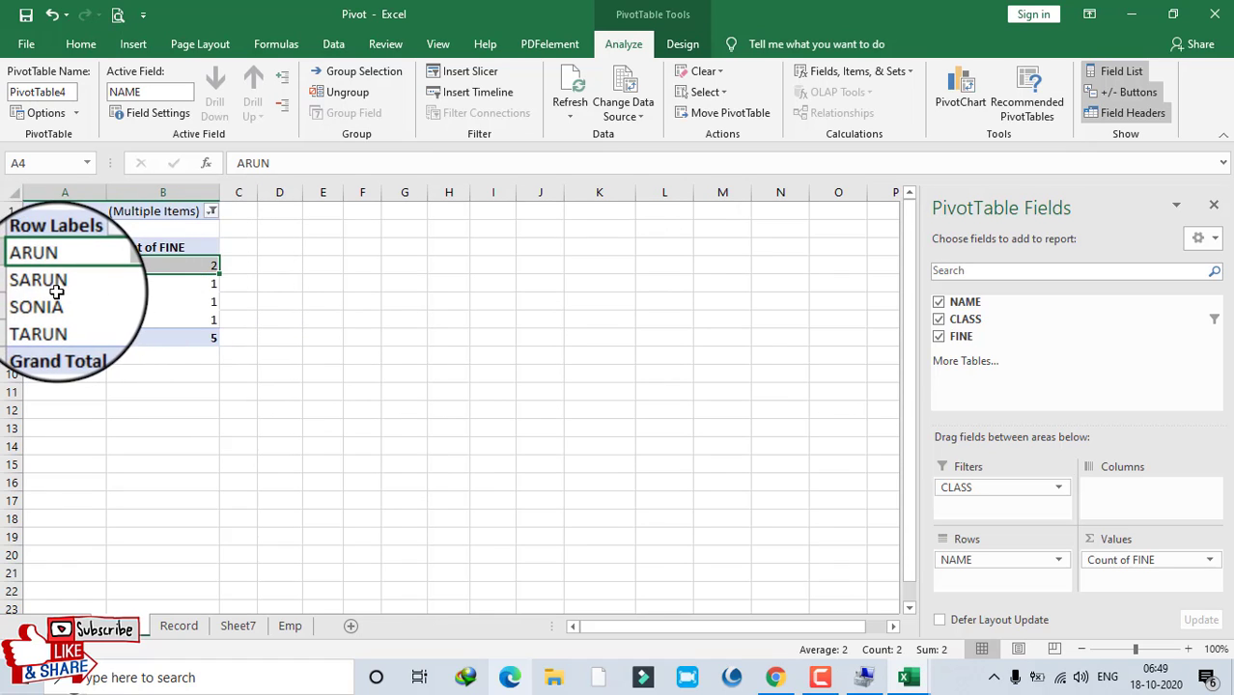
click(188, 337)
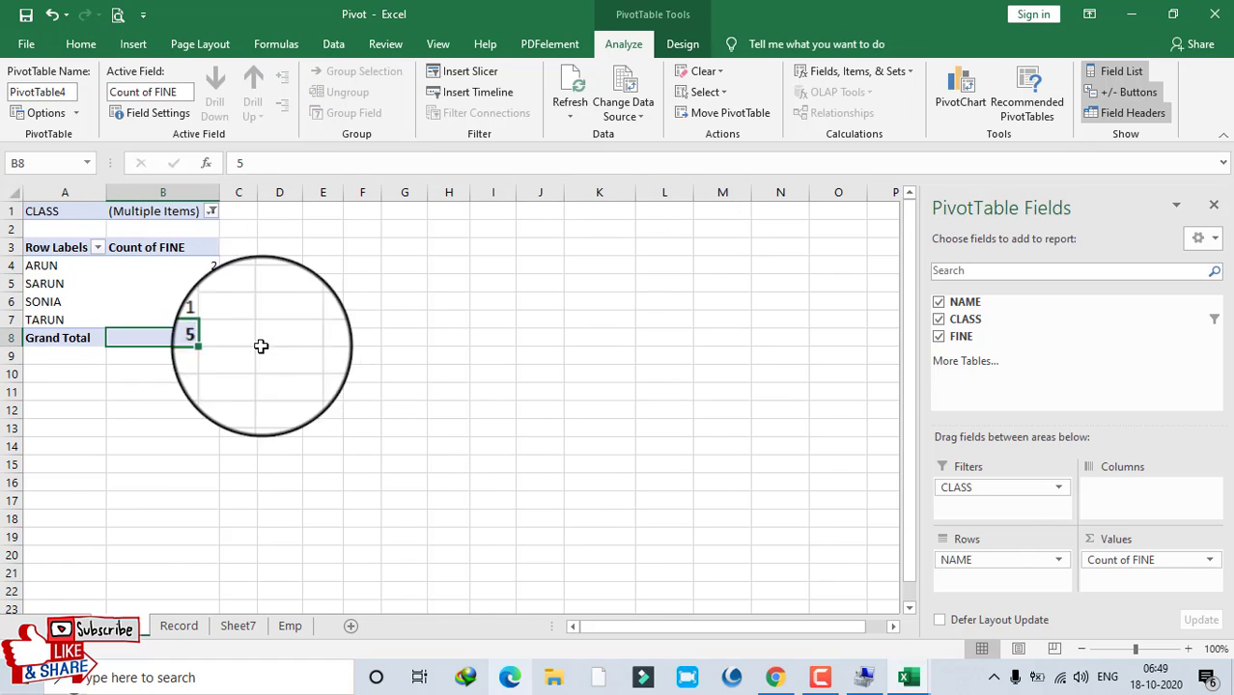
click(1202, 563)
click(1203, 567)
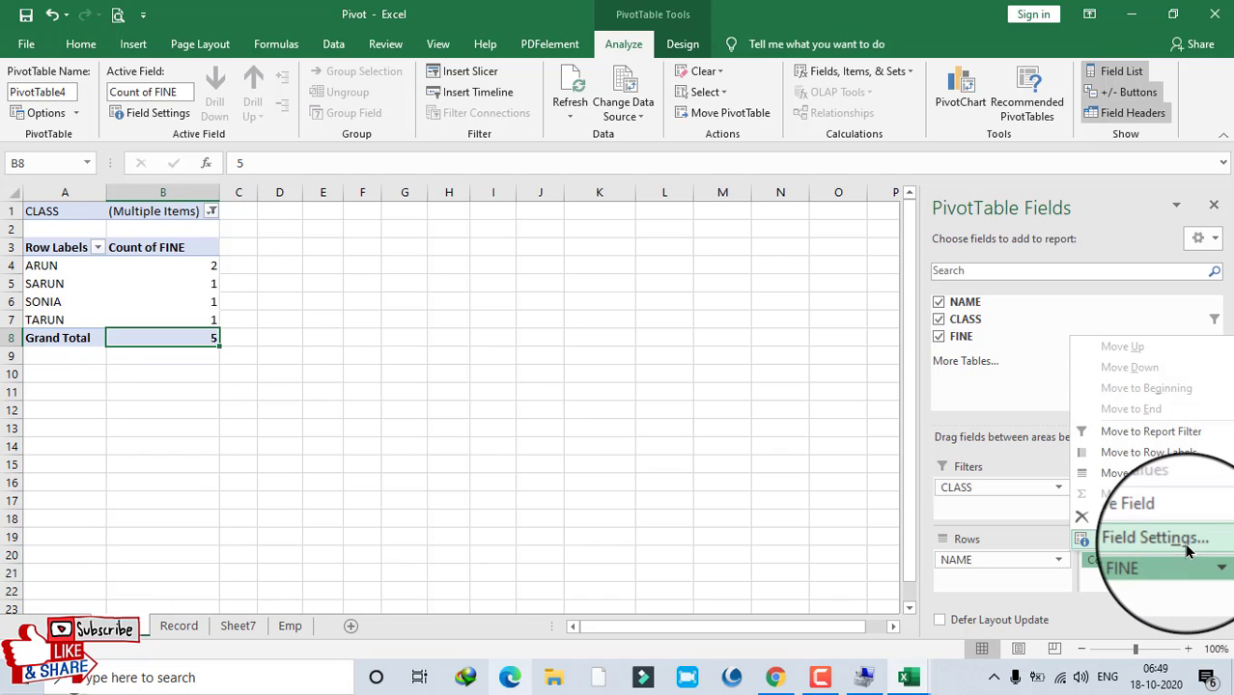
click(1197, 536)
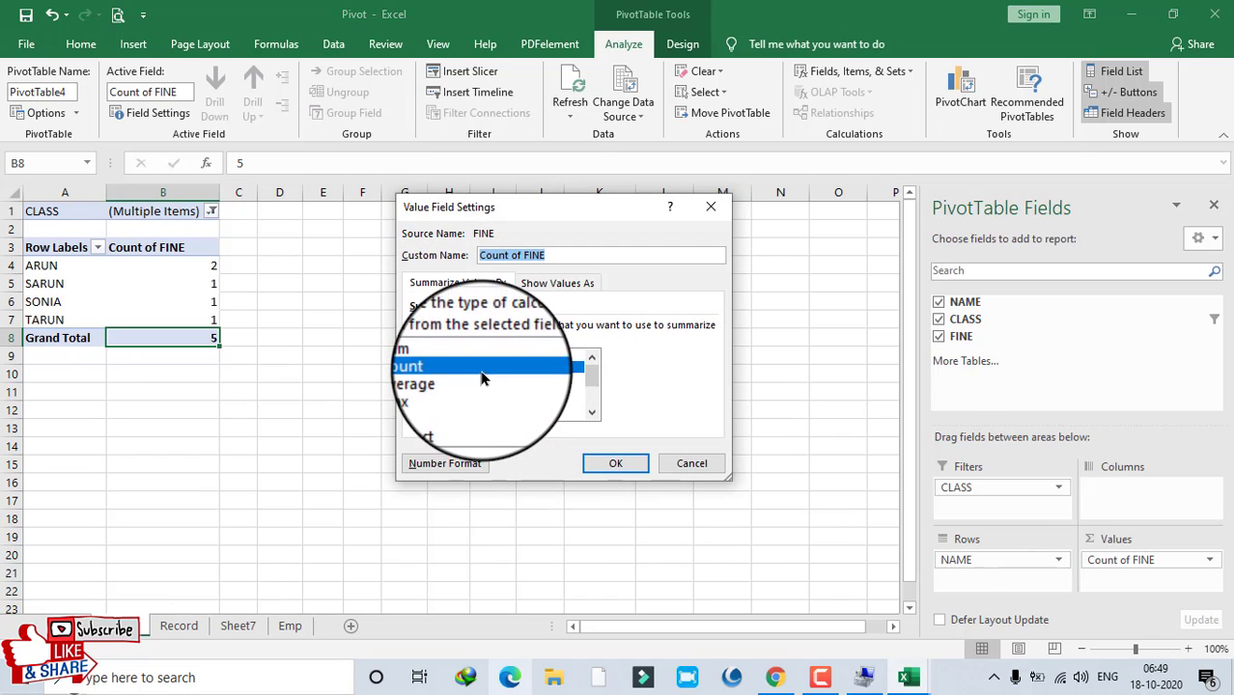
click(462, 383)
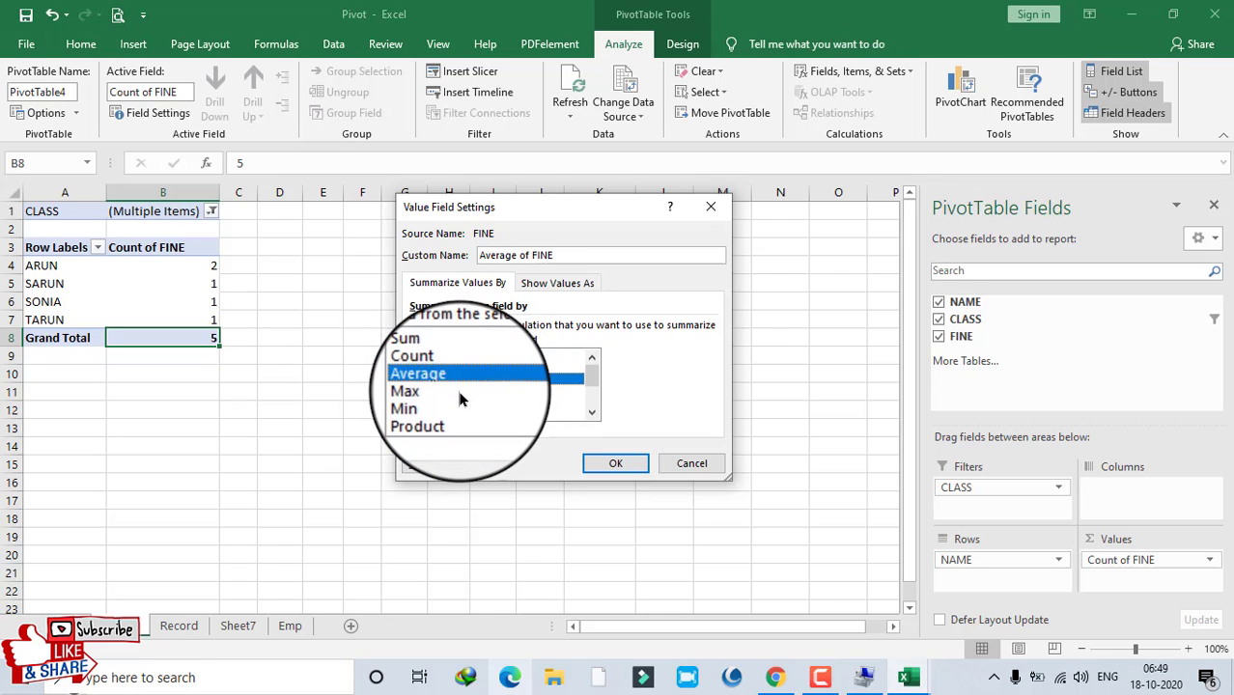
click(468, 402)
scroll(505, 406, down, 2)
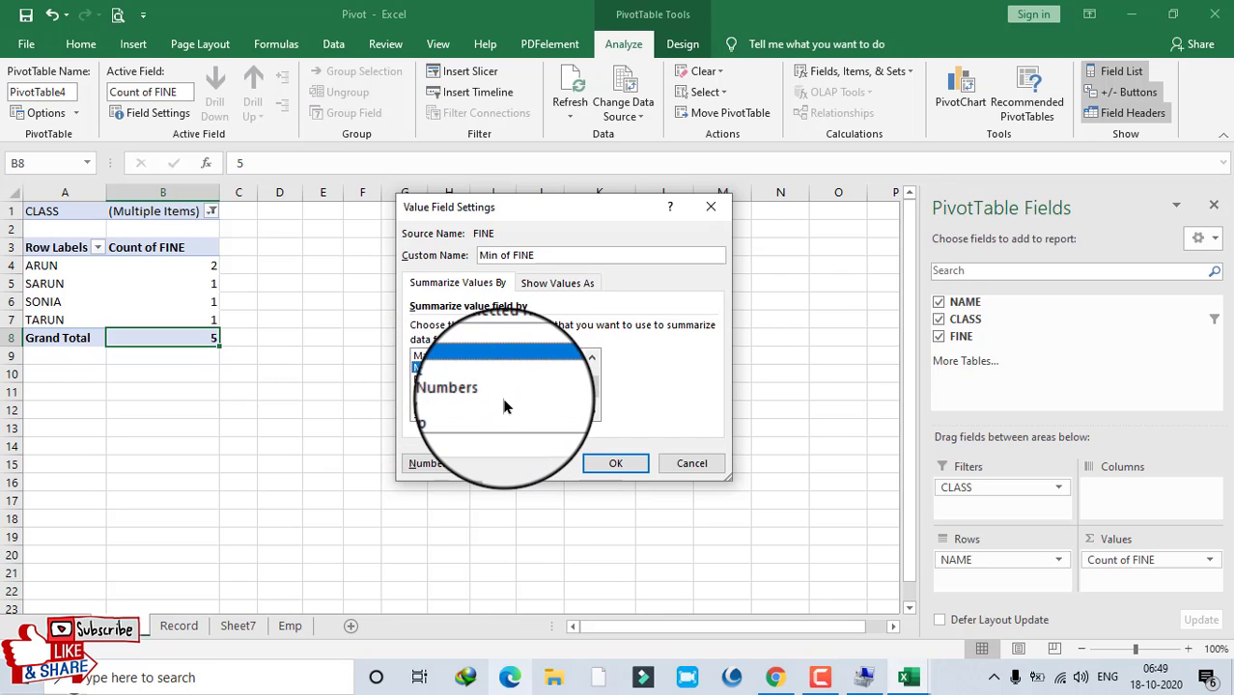
scroll(503, 407, up, 2)
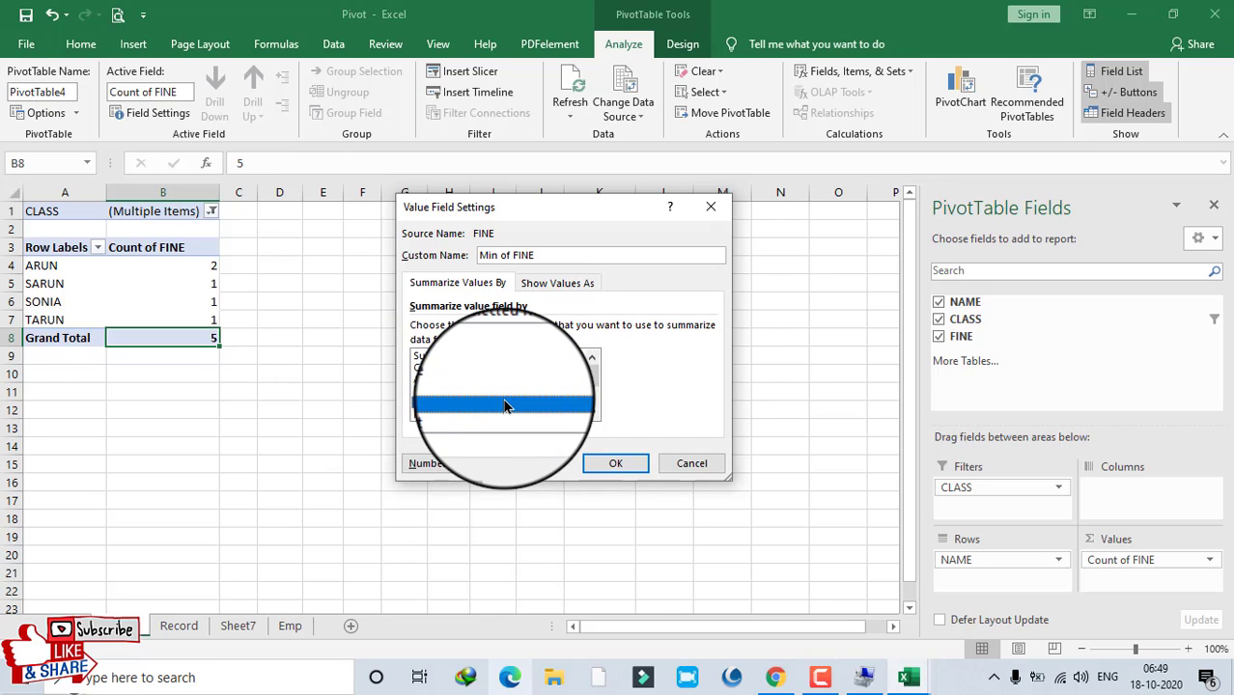
click(690, 466)
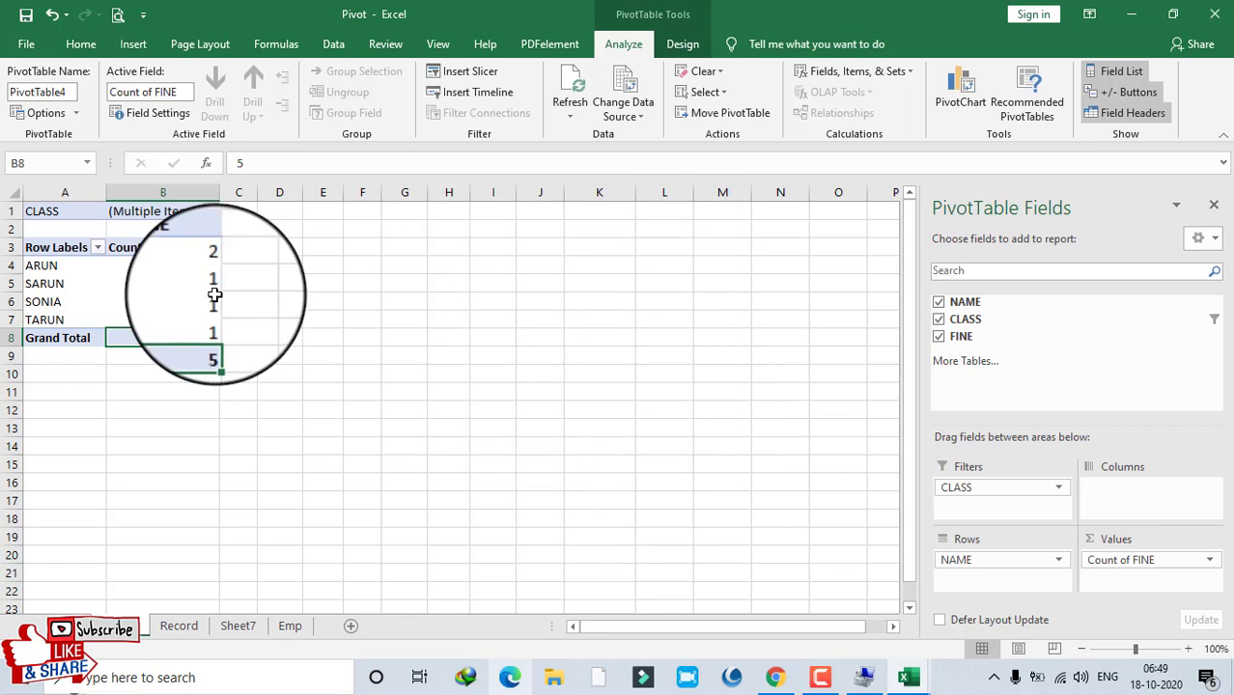
Create a PivotTable on a new worksheet from the Emp sheet's employee data in A1:D11.
click(189, 627)
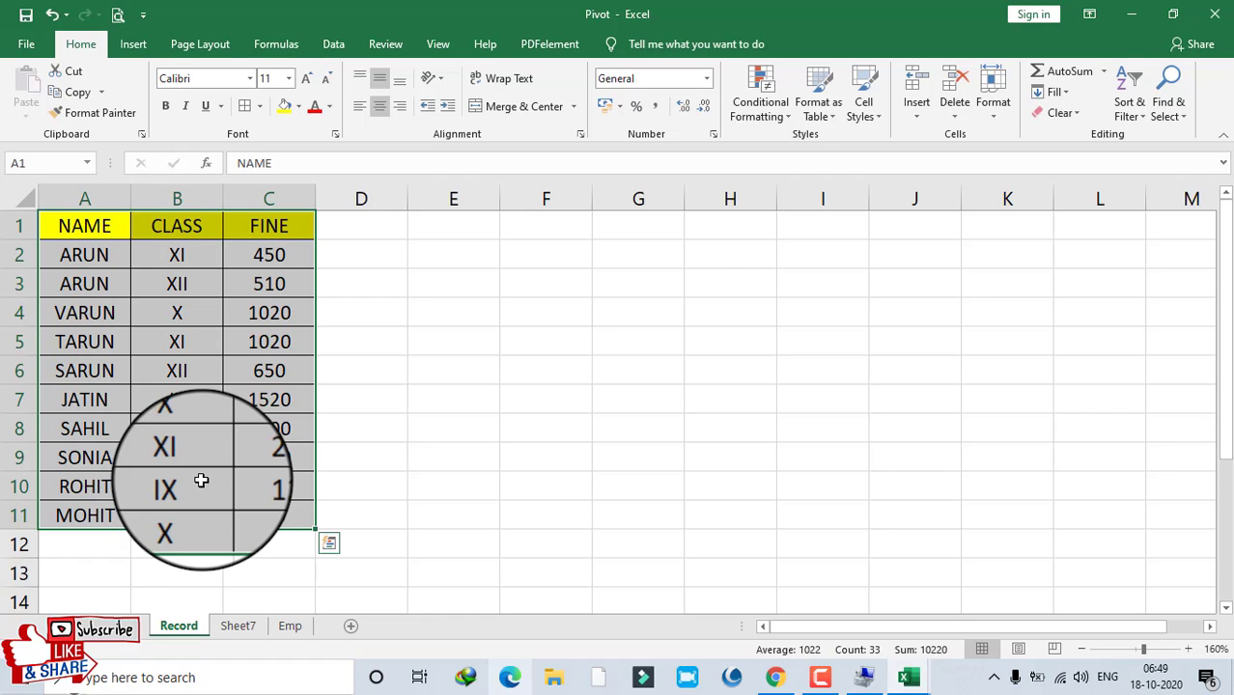
click(290, 625)
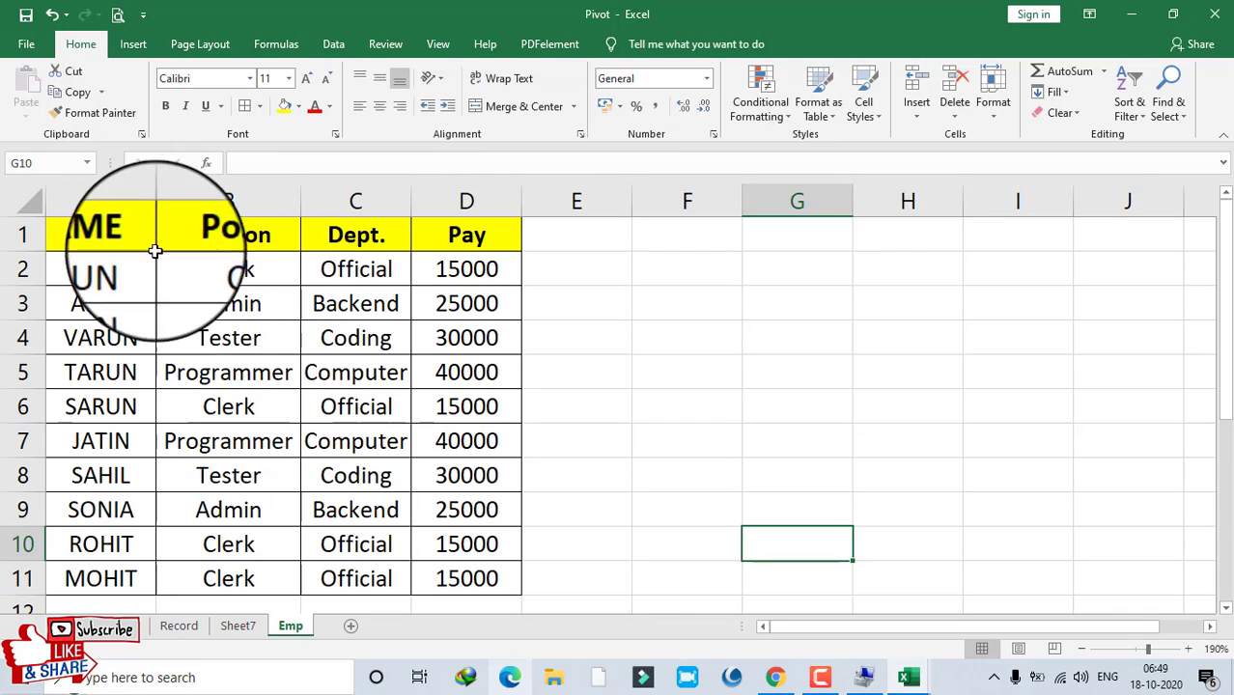
click(885, 320)
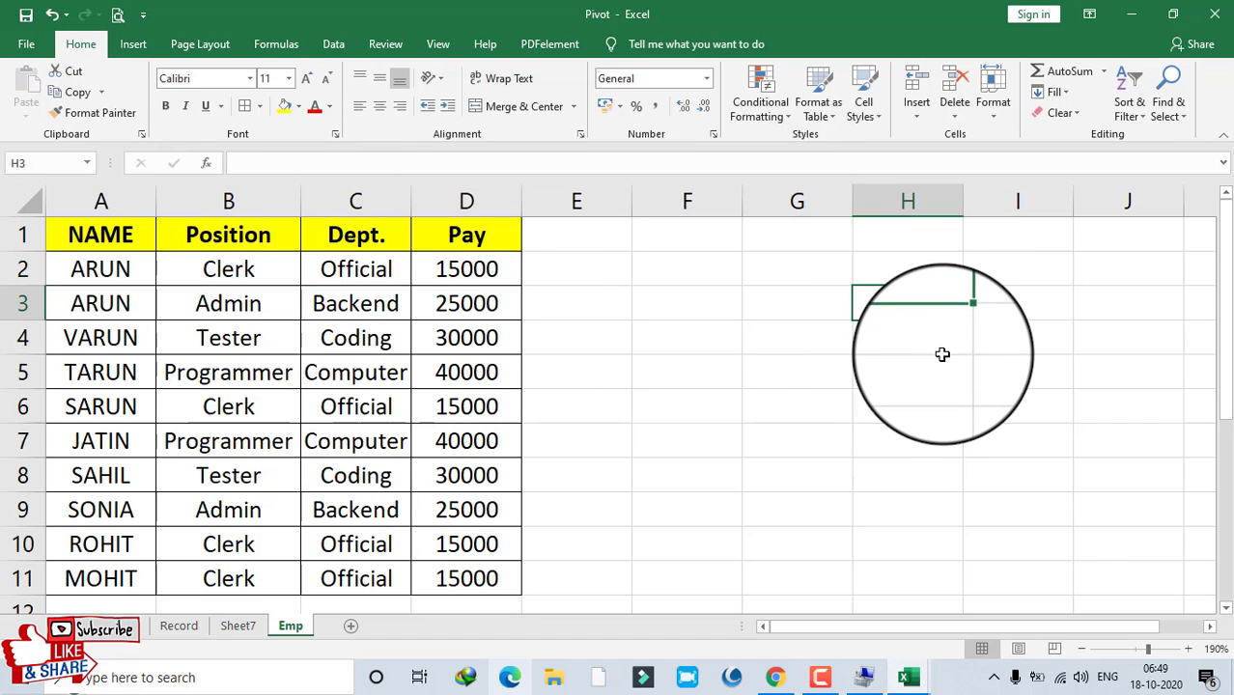
click(143, 44)
click(32, 89)
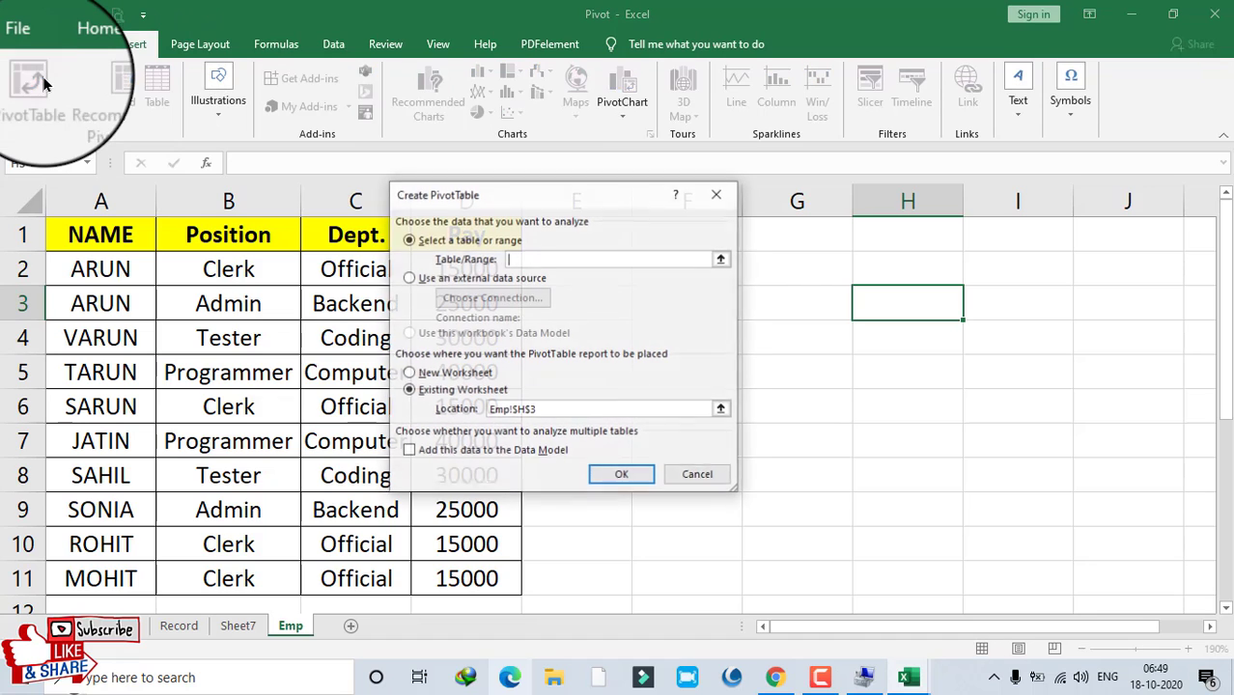
click(720, 261)
drag(97, 241, 477, 584)
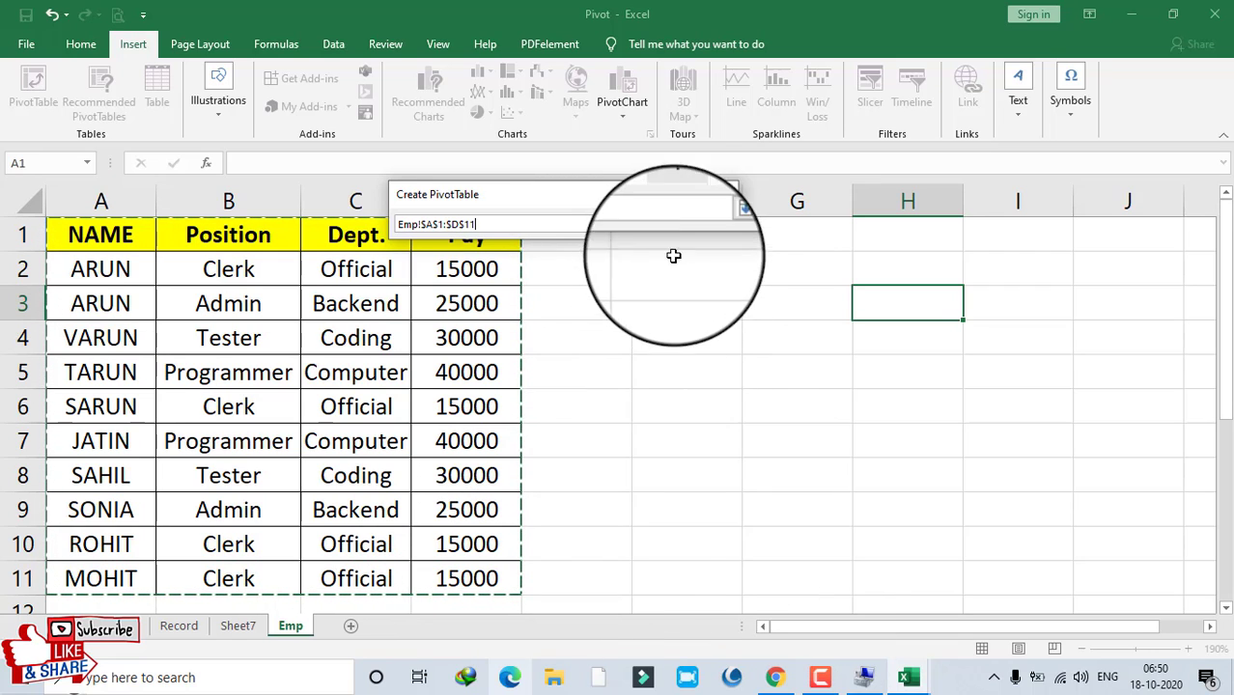
click(720, 224)
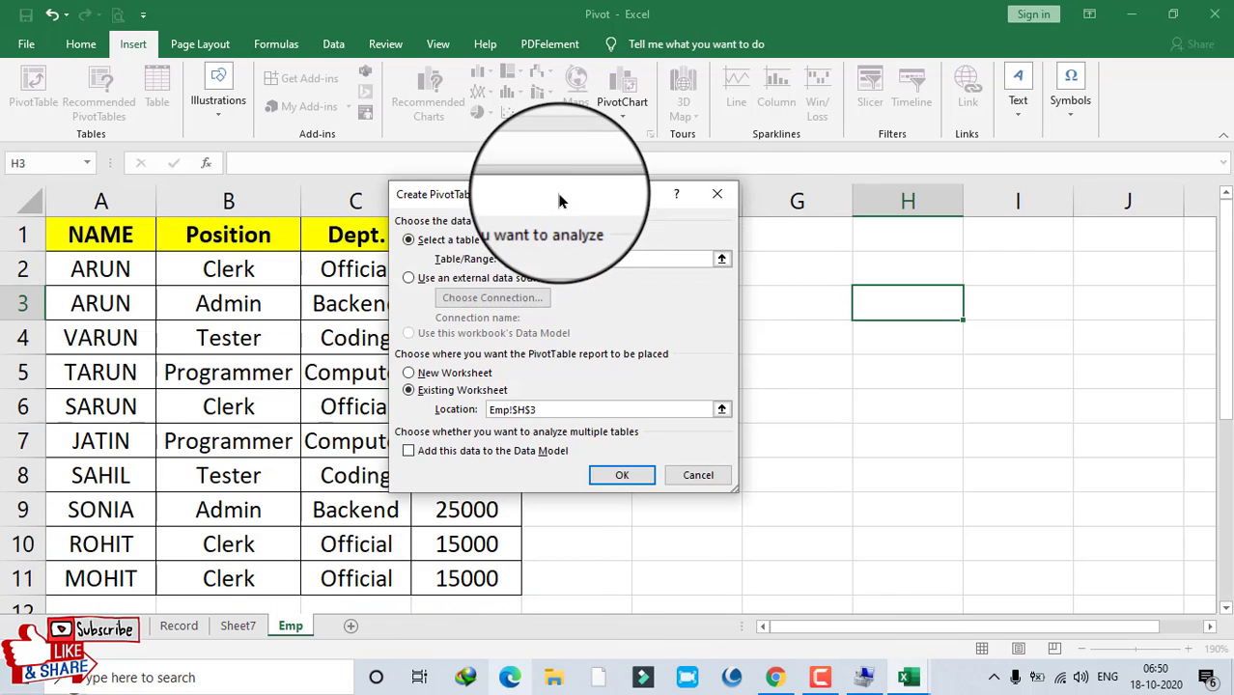
drag(555, 190, 786, 181)
click(683, 364)
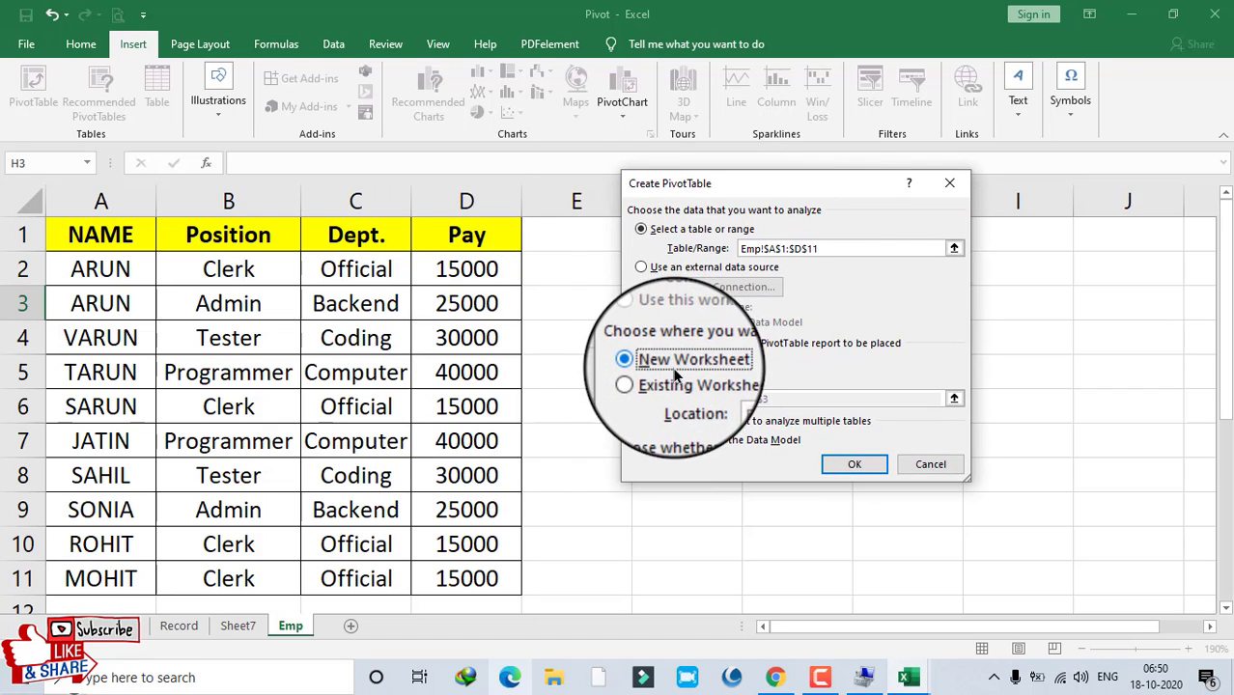
click(854, 467)
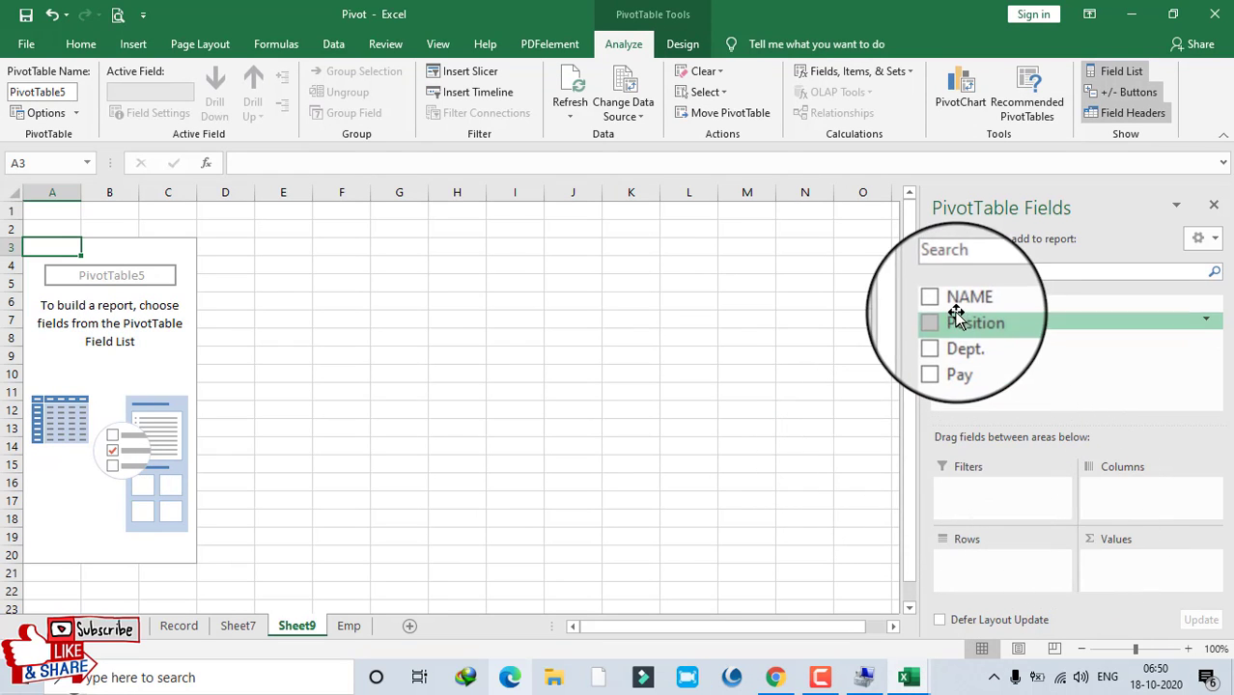
Set Position as the new PivotTable's report filter, taking NAME back out of the filters.
drag(954, 302, 977, 490)
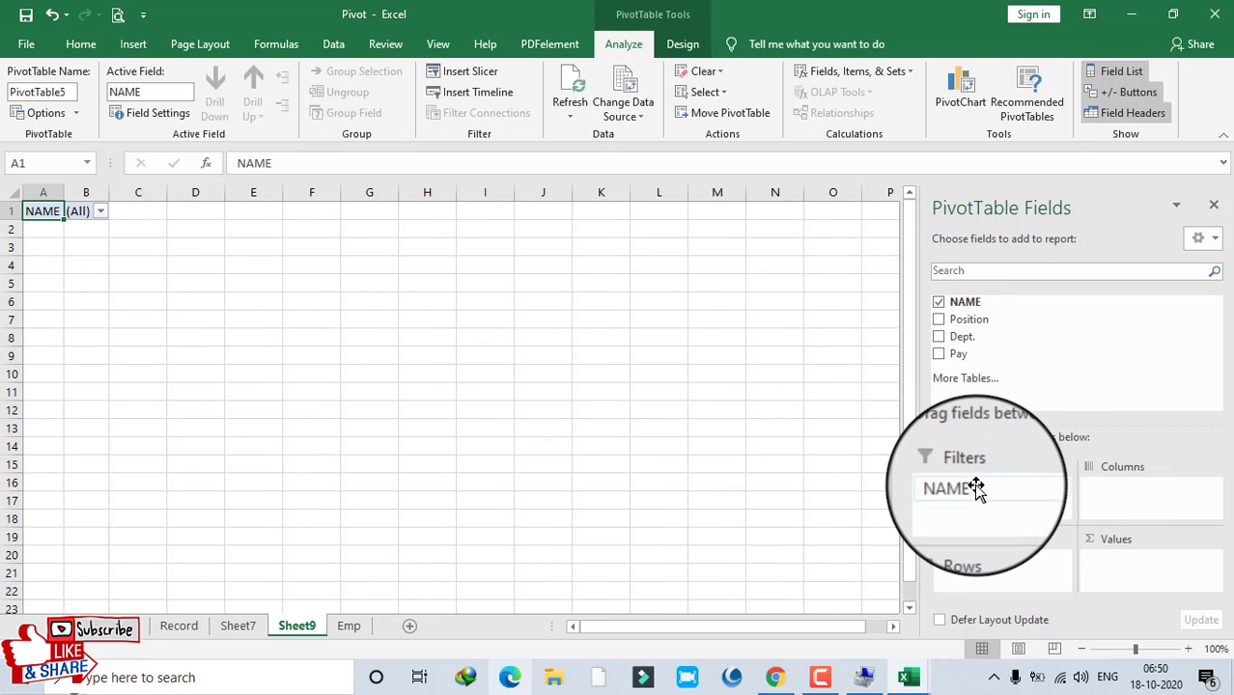
drag(974, 320, 991, 484)
click(992, 490)
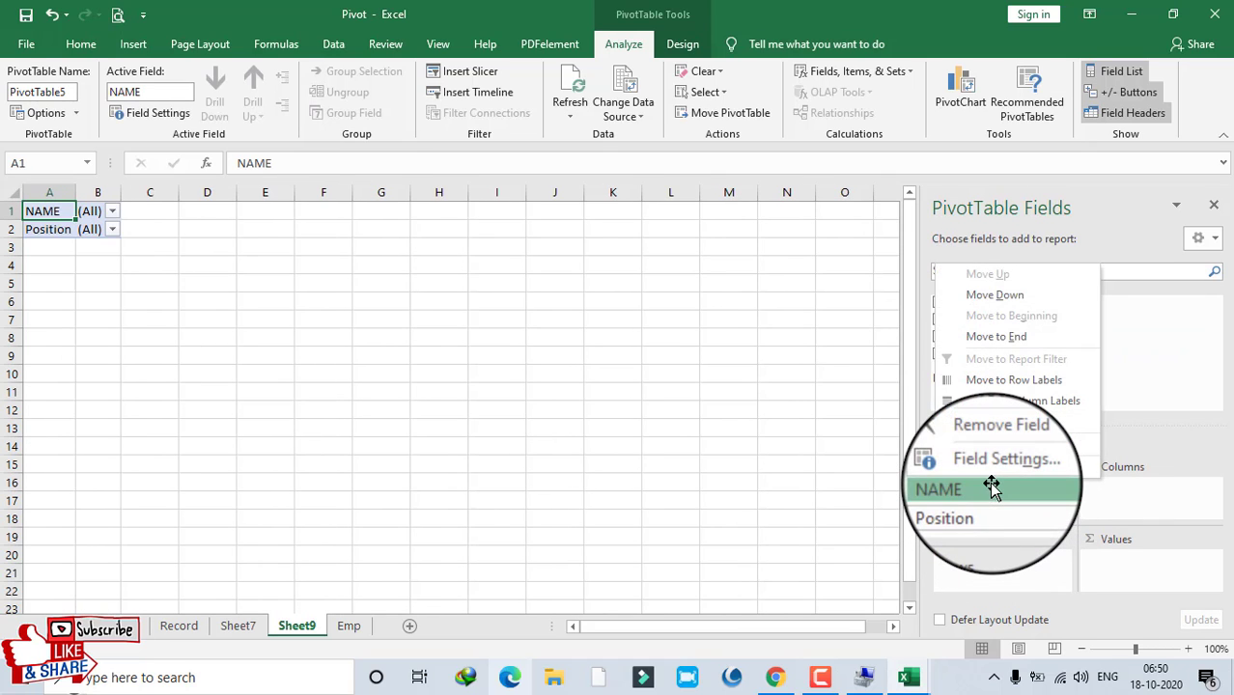
click(1004, 443)
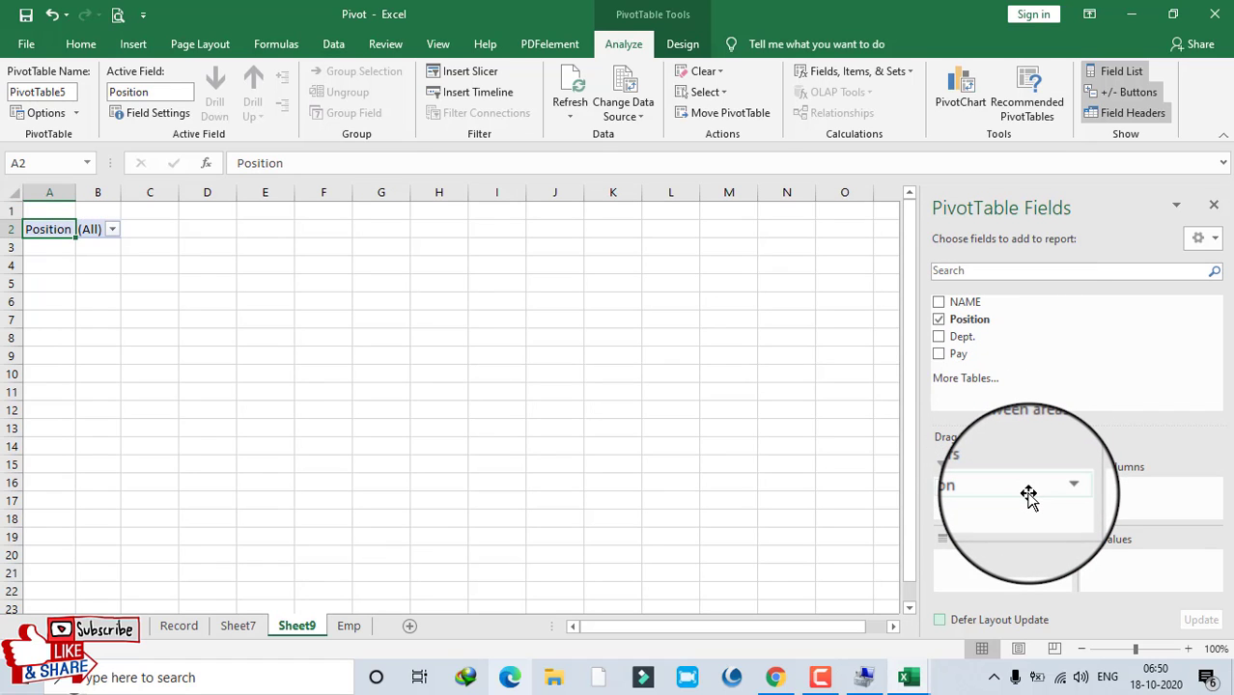
click(112, 229)
click(428, 342)
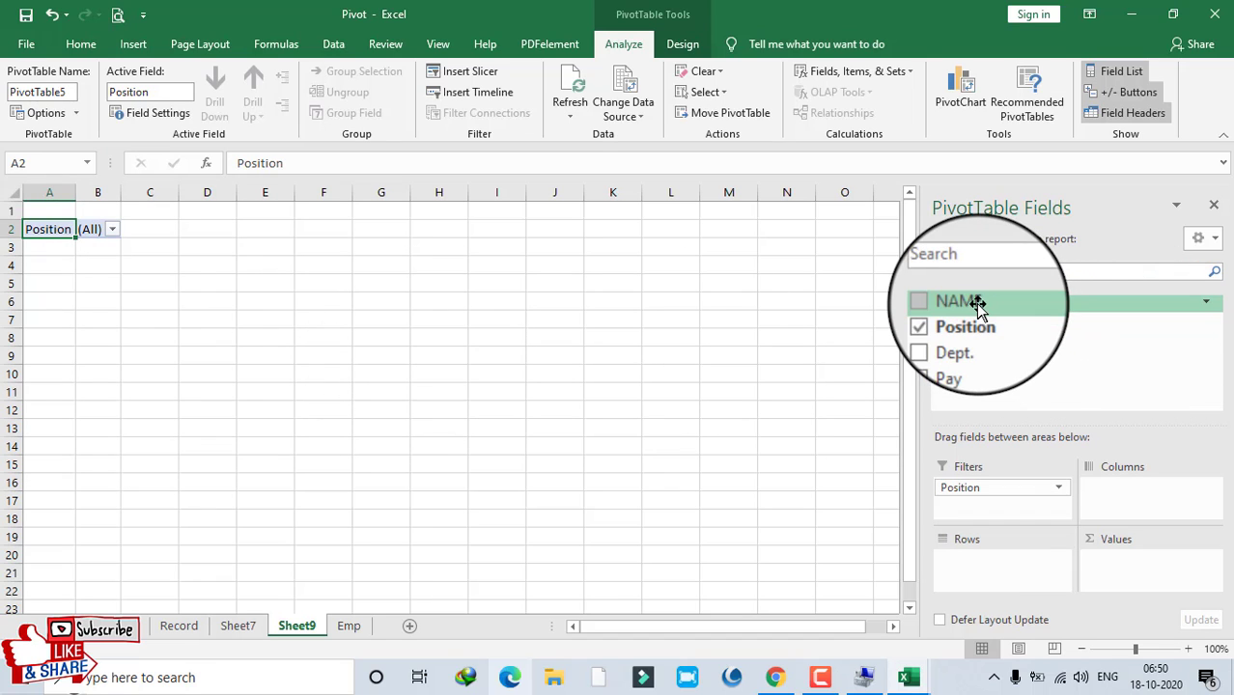
Add NAME and, beneath it, Dept. as row fields, and review the grouped row labels.
drag(978, 304, 992, 569)
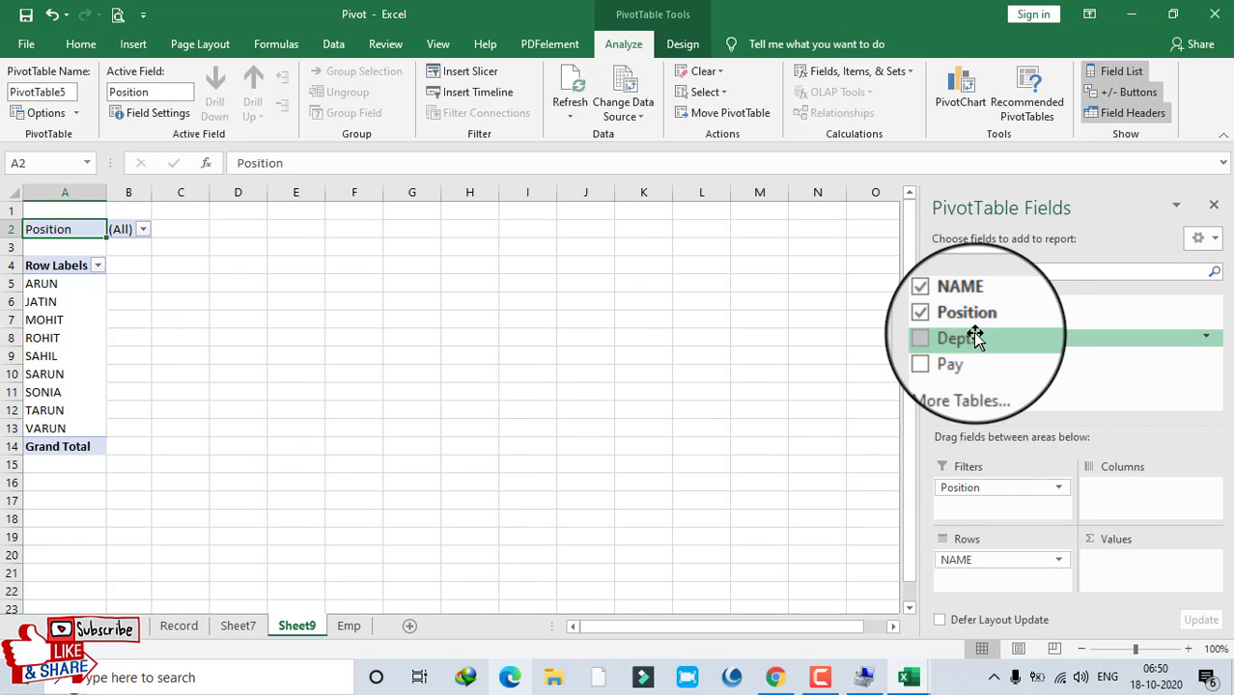
drag(975, 335, 978, 591)
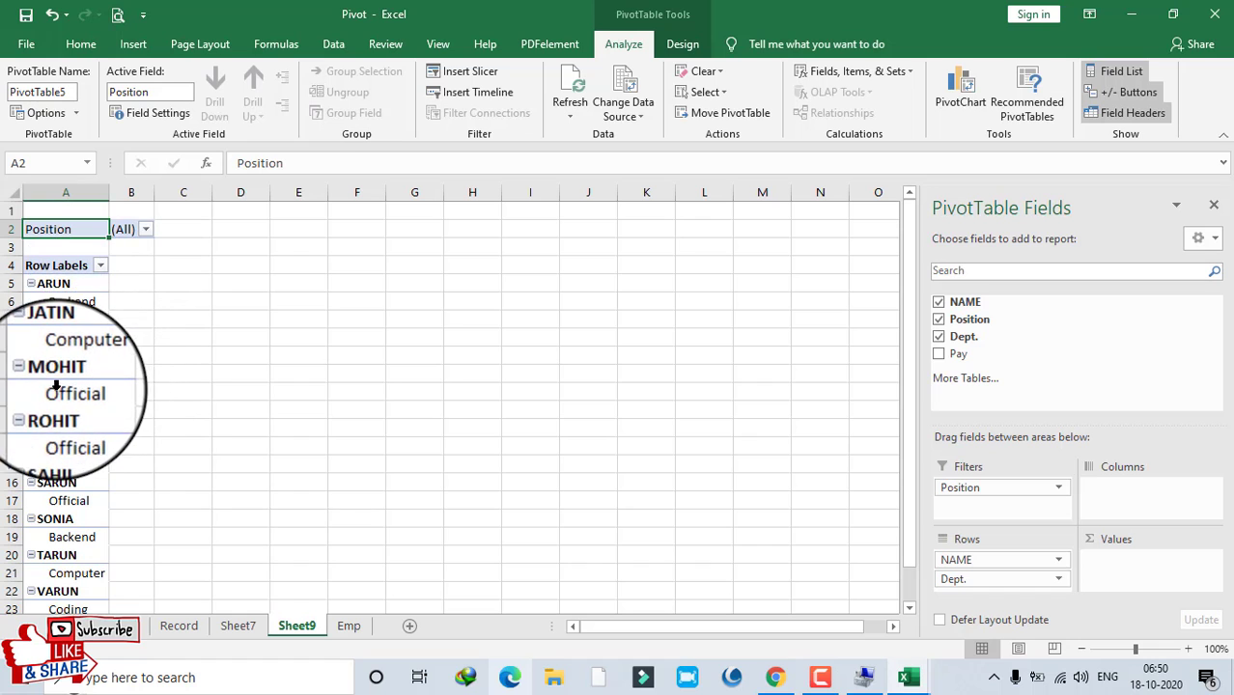
scroll(105, 400, down, 2)
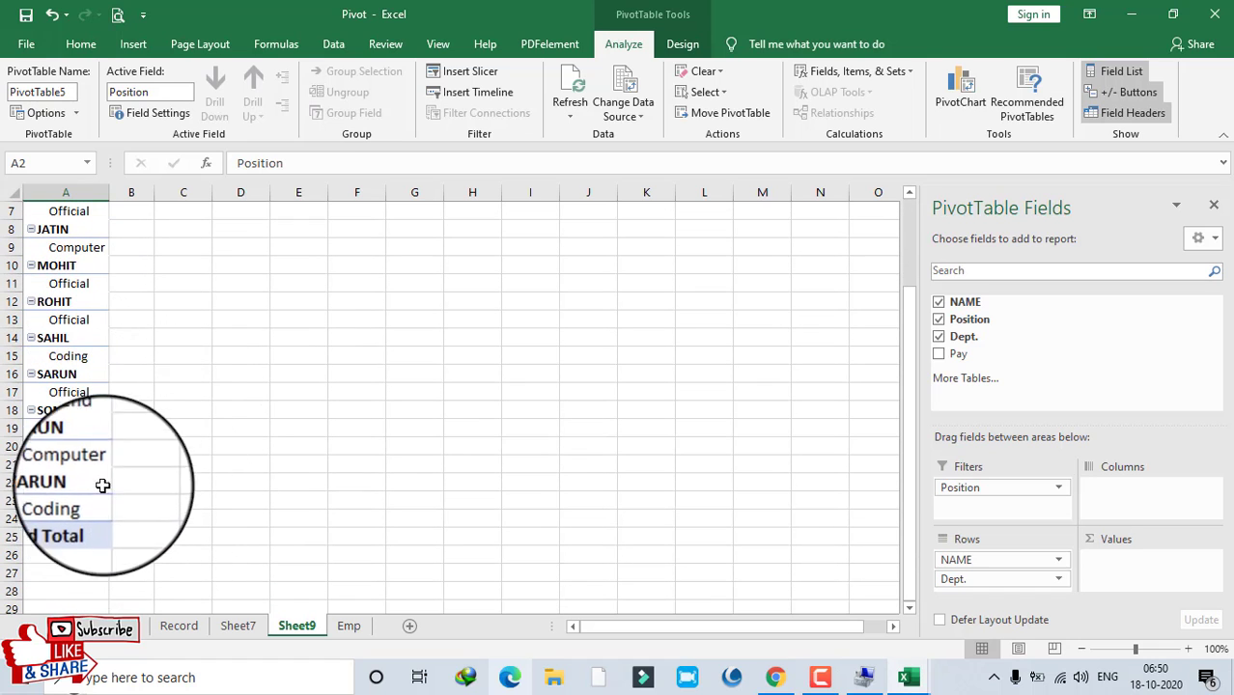
scroll(105, 478, up, 2)
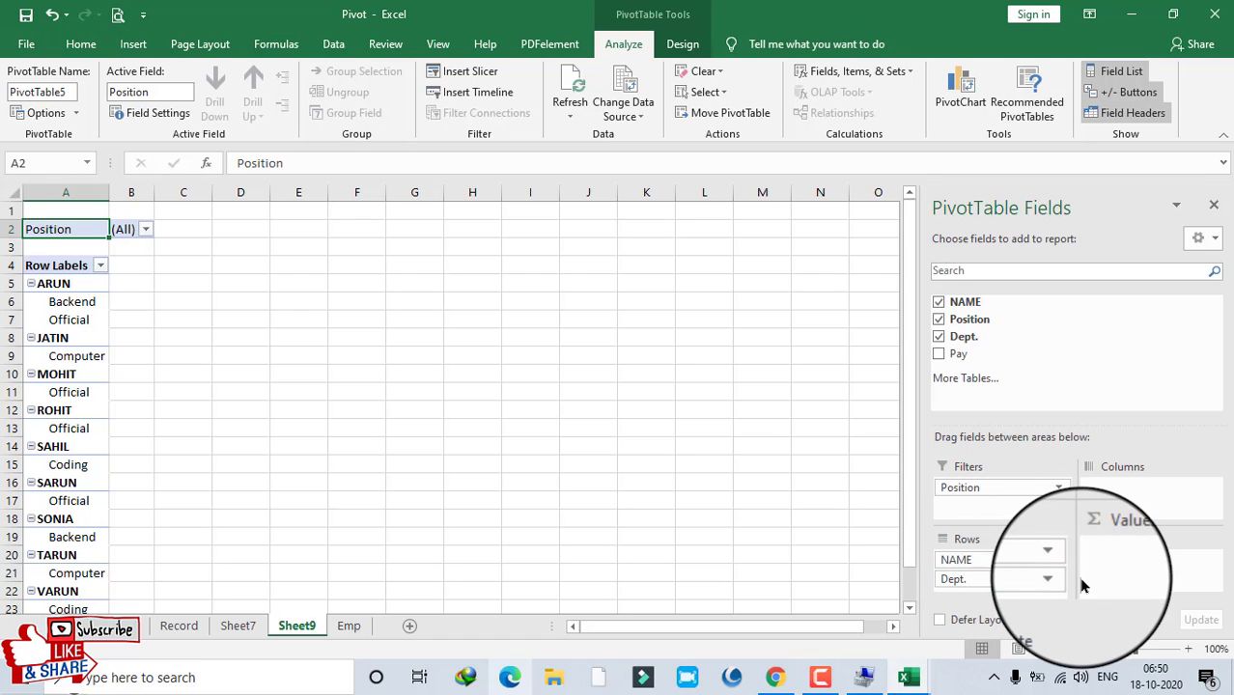
Add Pay to the PivotTable's values as a sum, and review the pay for each employee and department.
drag(1002, 355, 1158, 570)
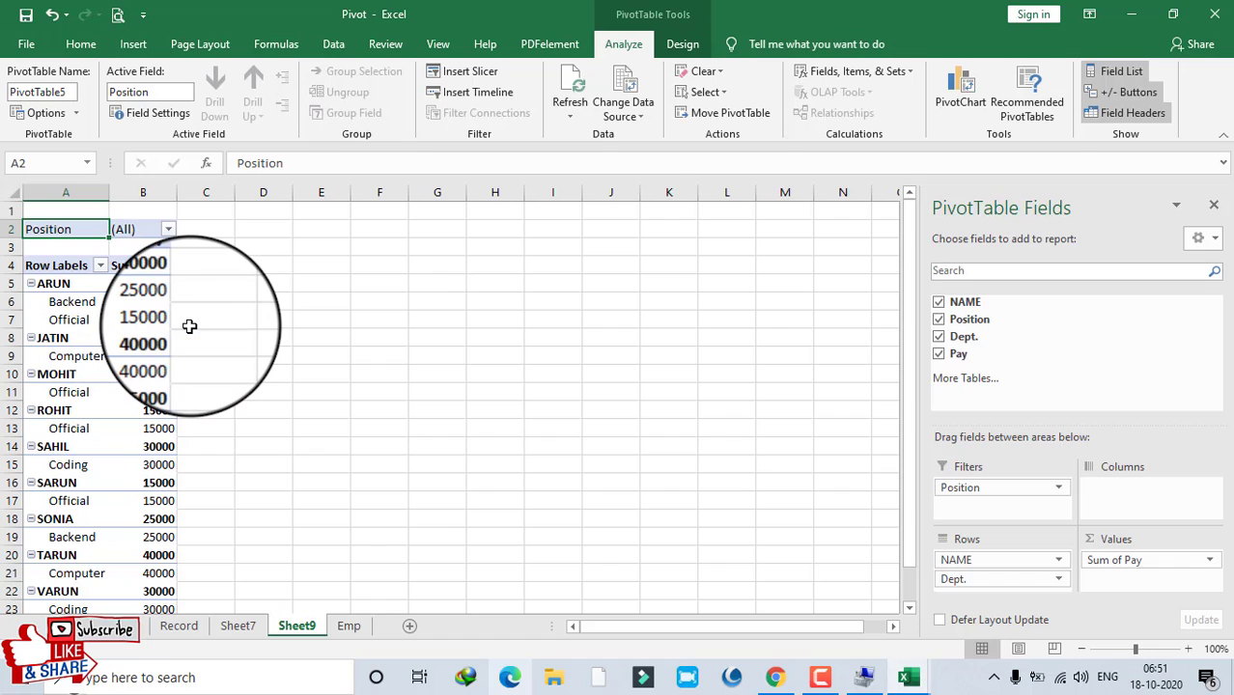
scroll(143, 407, down, 3)
scroll(142, 409, up, 3)
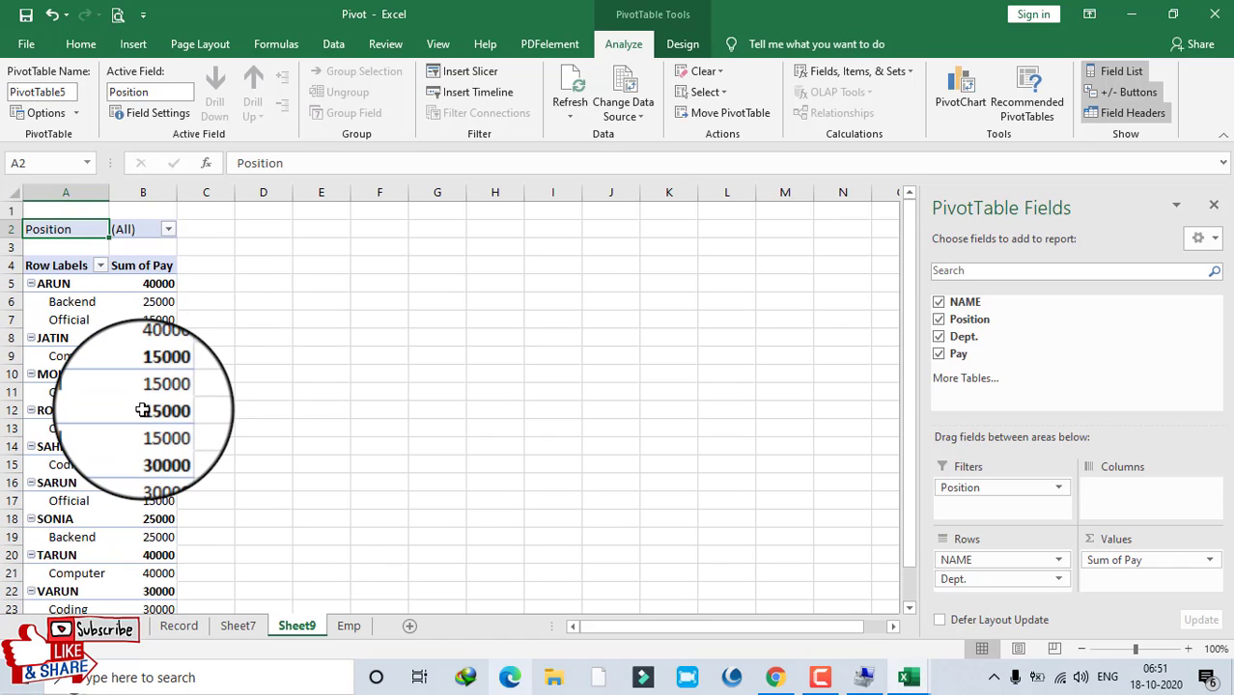
Filter the report by Position to show only Admin, and review the total pay for that position.
click(169, 230)
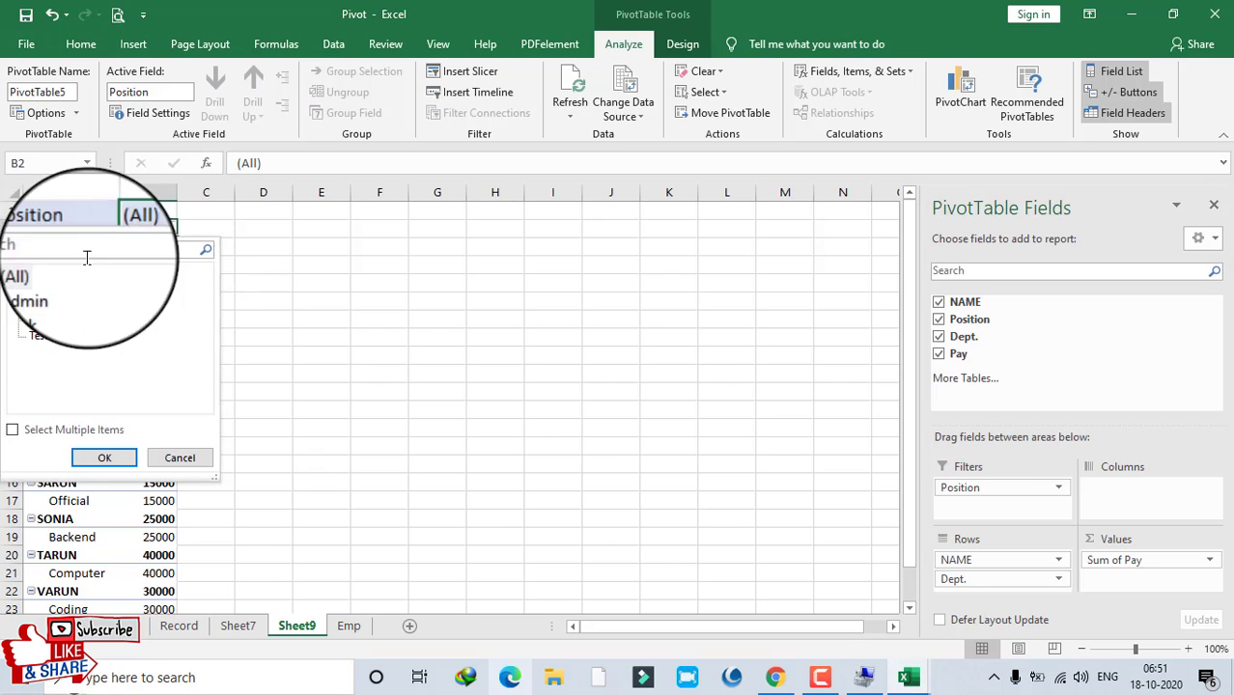
click(105, 457)
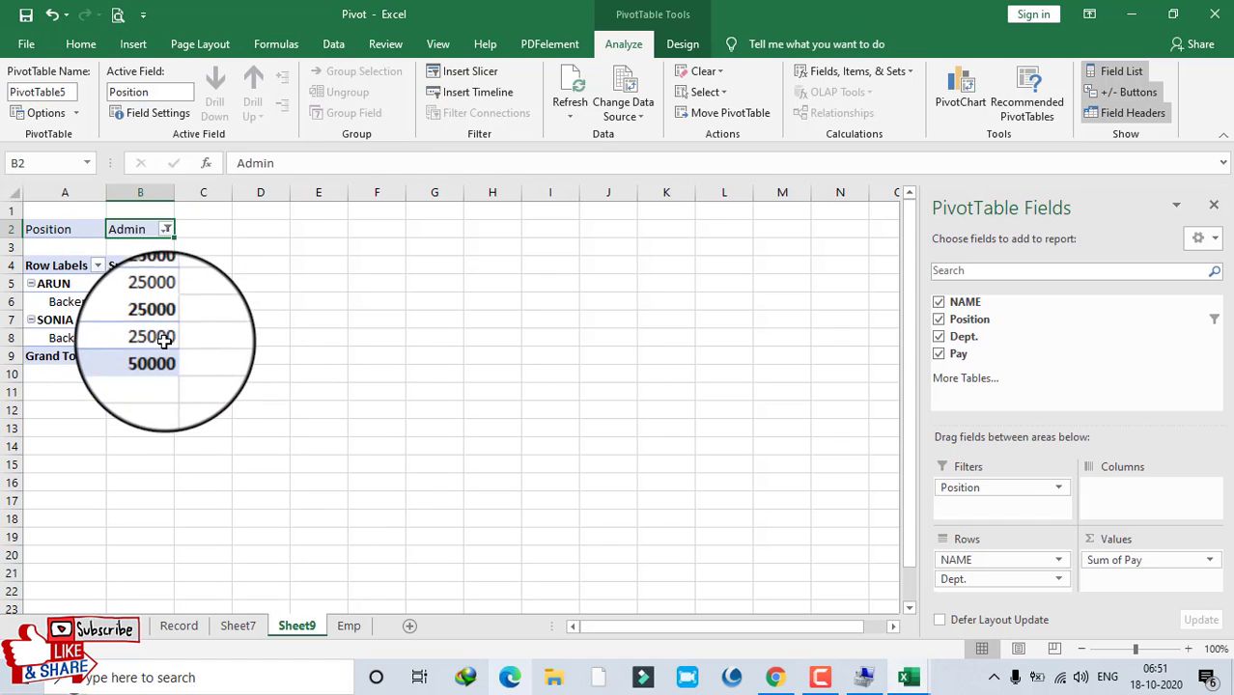
click(157, 356)
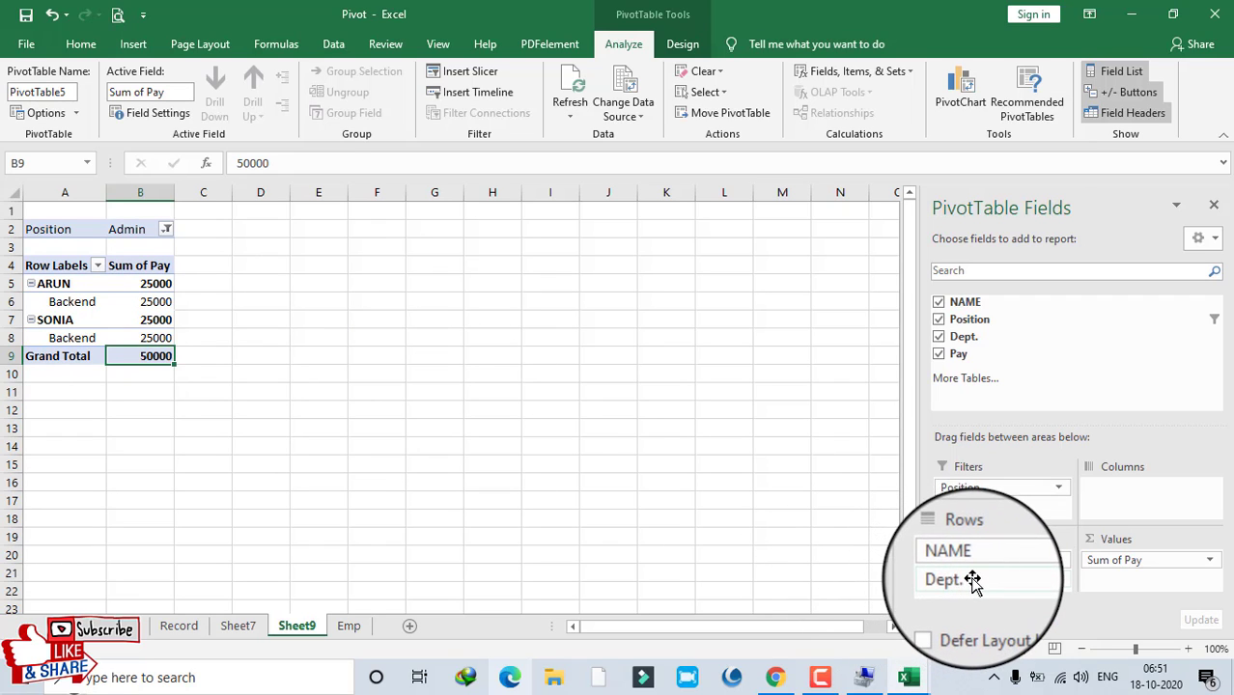
Try Dept. as a column field, then return it to the row fields beneath NAME.
drag(972, 580, 1112, 497)
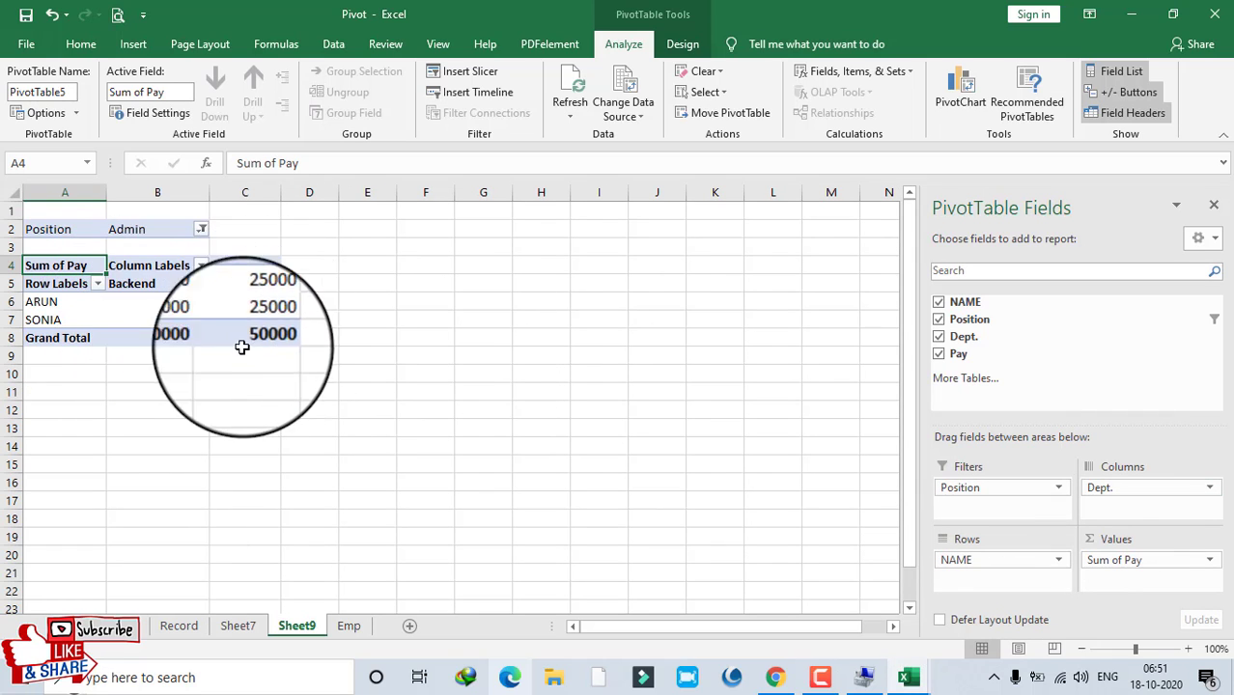
drag(1096, 487, 977, 596)
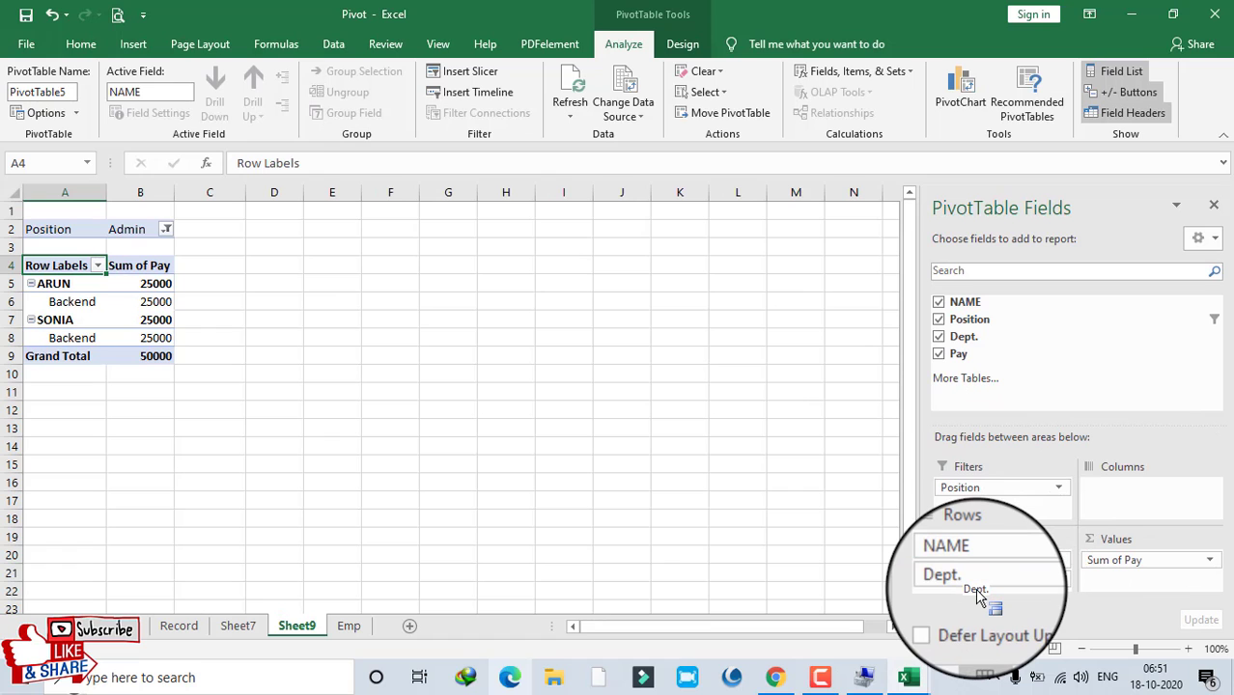
Move Position from the report filter to the column fields.
ctrl+scroll(338, 305, up, 4)
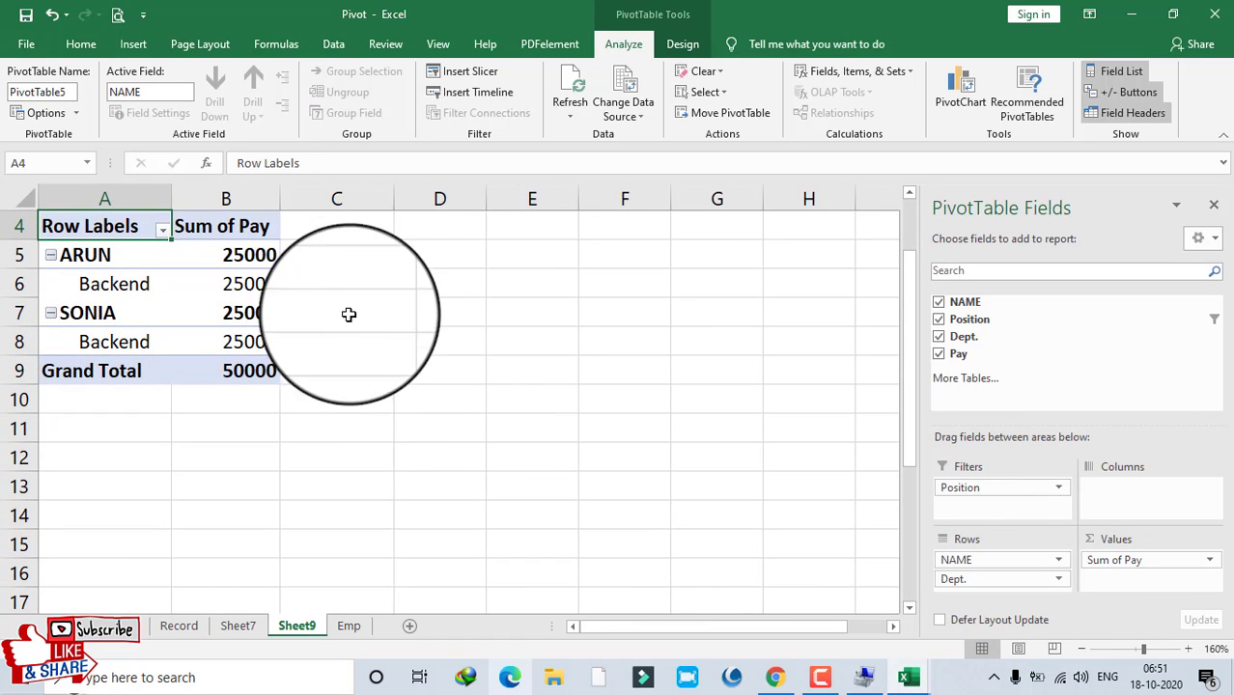
drag(1008, 487, 1131, 497)
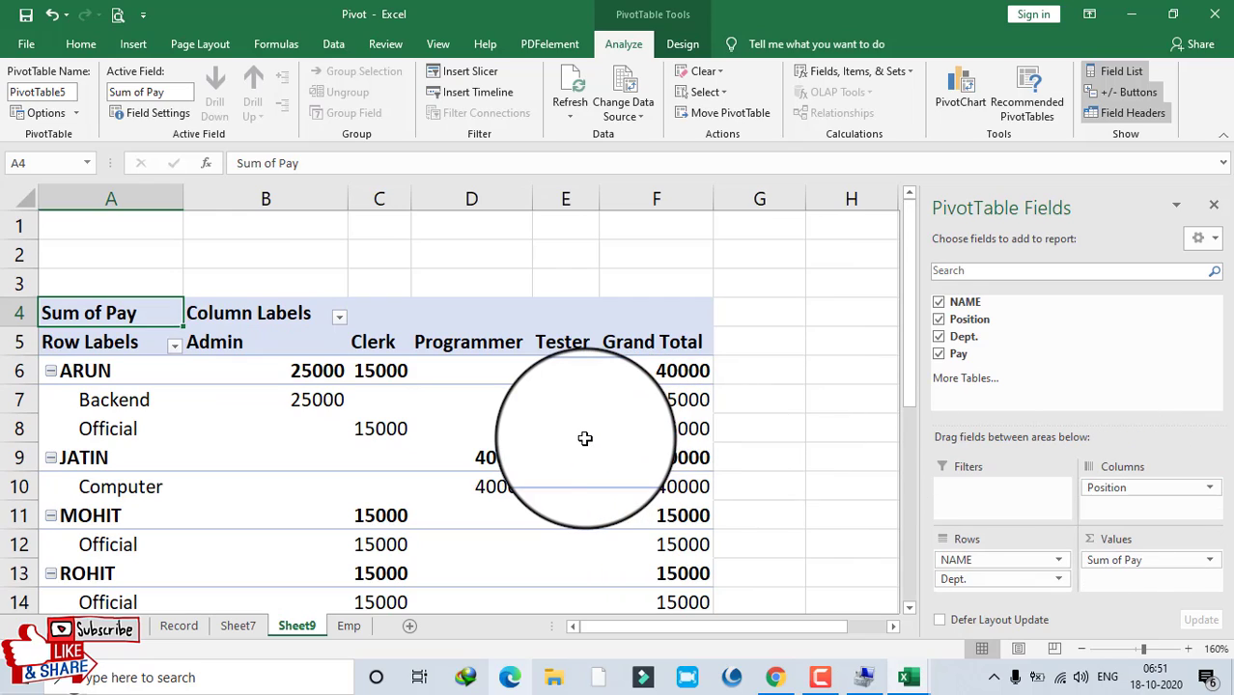
ctrl+scroll(585, 438, down, 4)
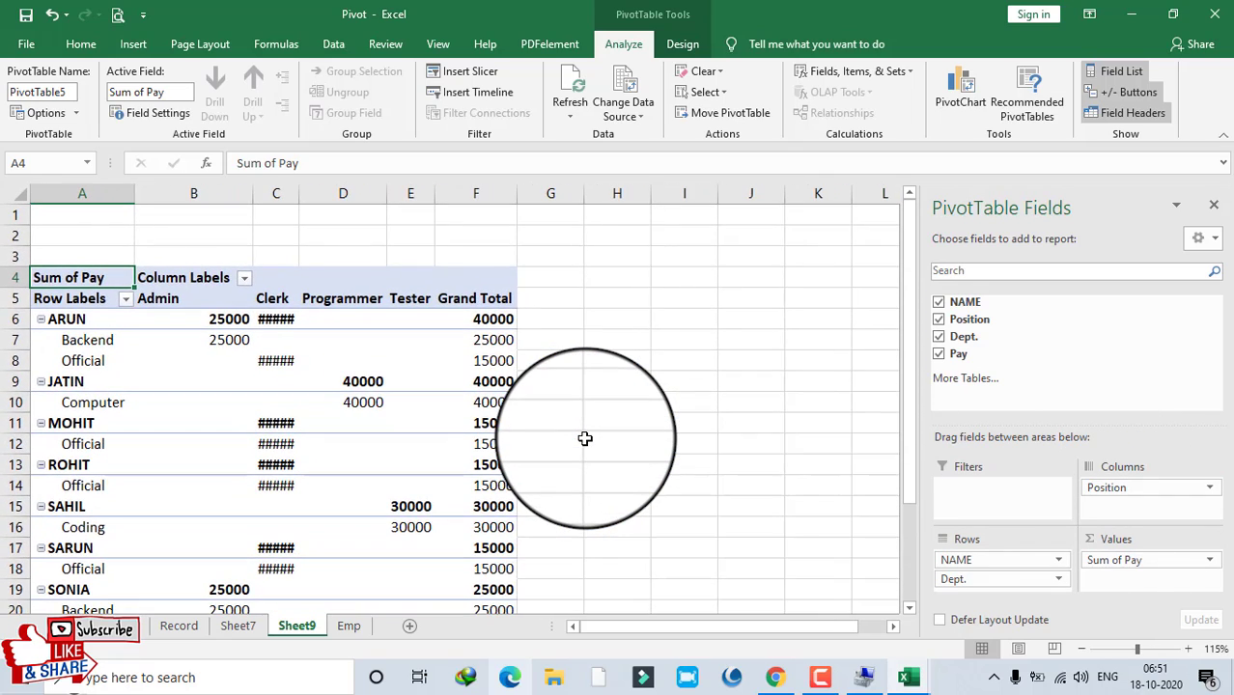
Filter the PivotTable's column labels to show only the Admin position.
click(209, 264)
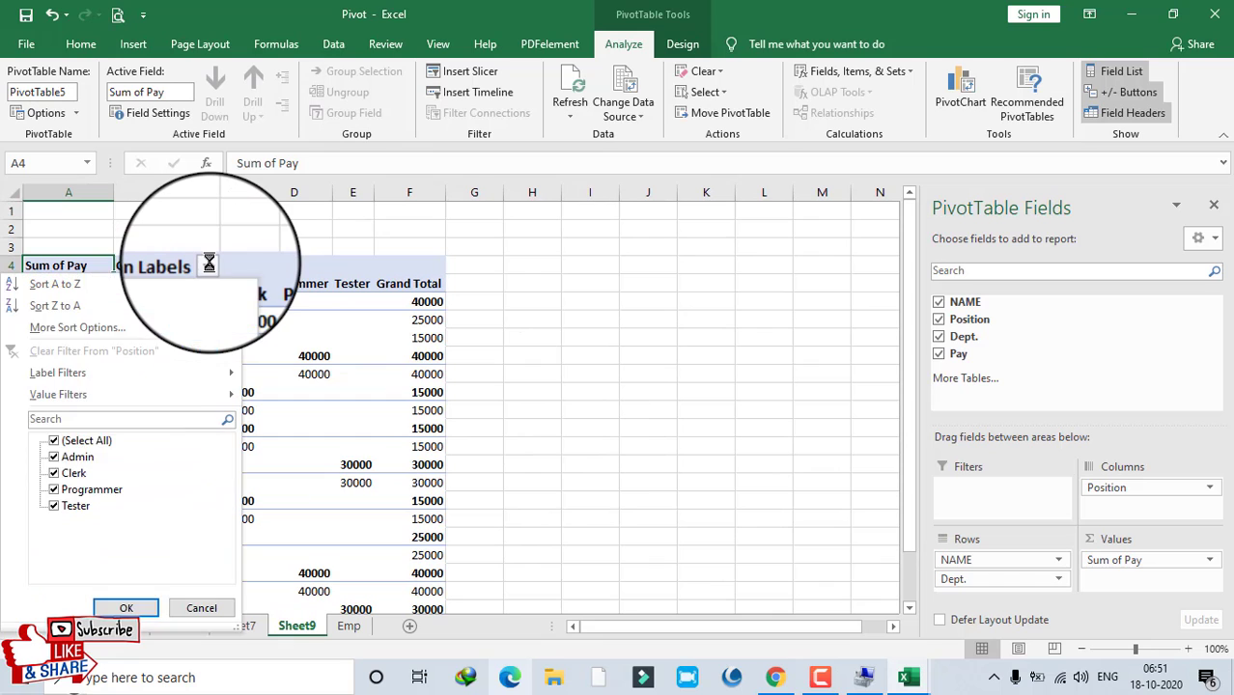
click(54, 454)
click(54, 436)
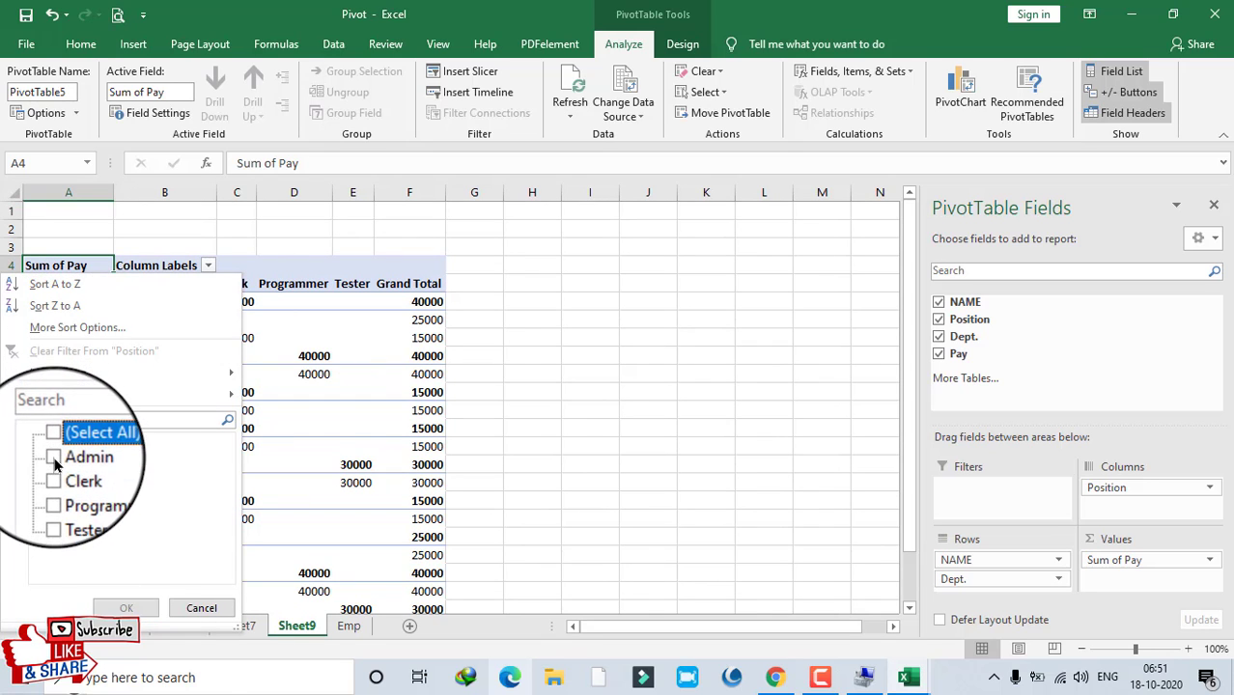
click(54, 455)
click(125, 608)
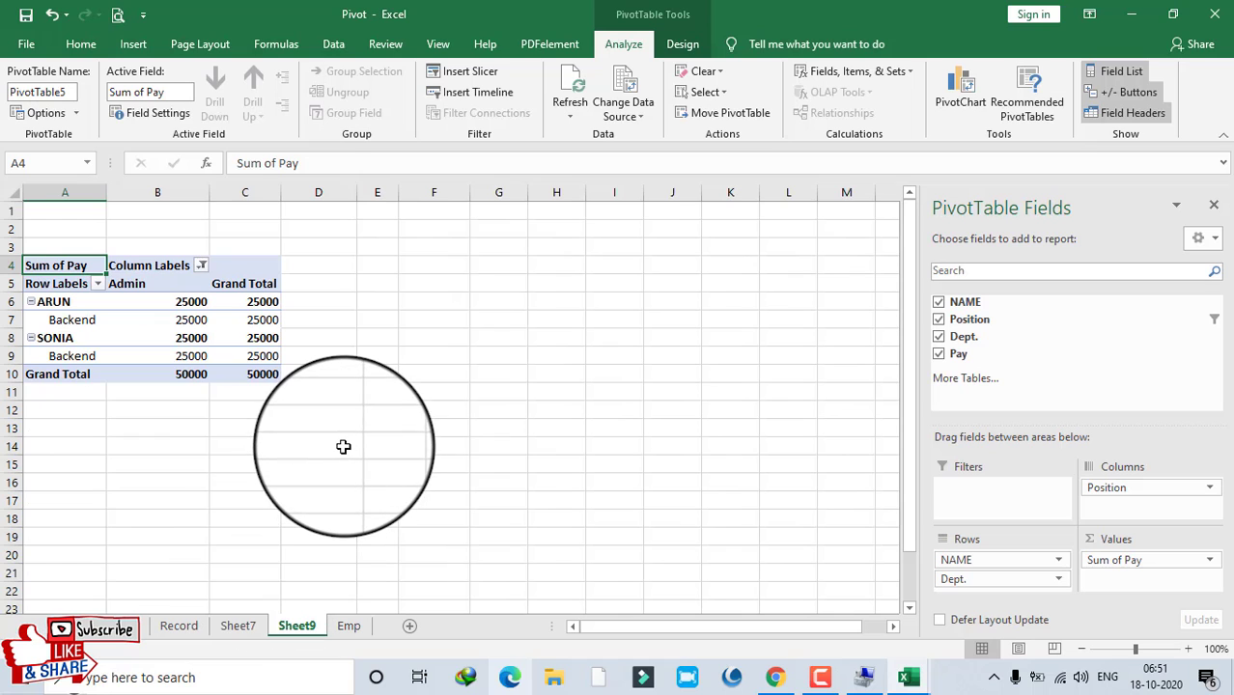
Show all positions again in the column labels filter.
click(201, 264)
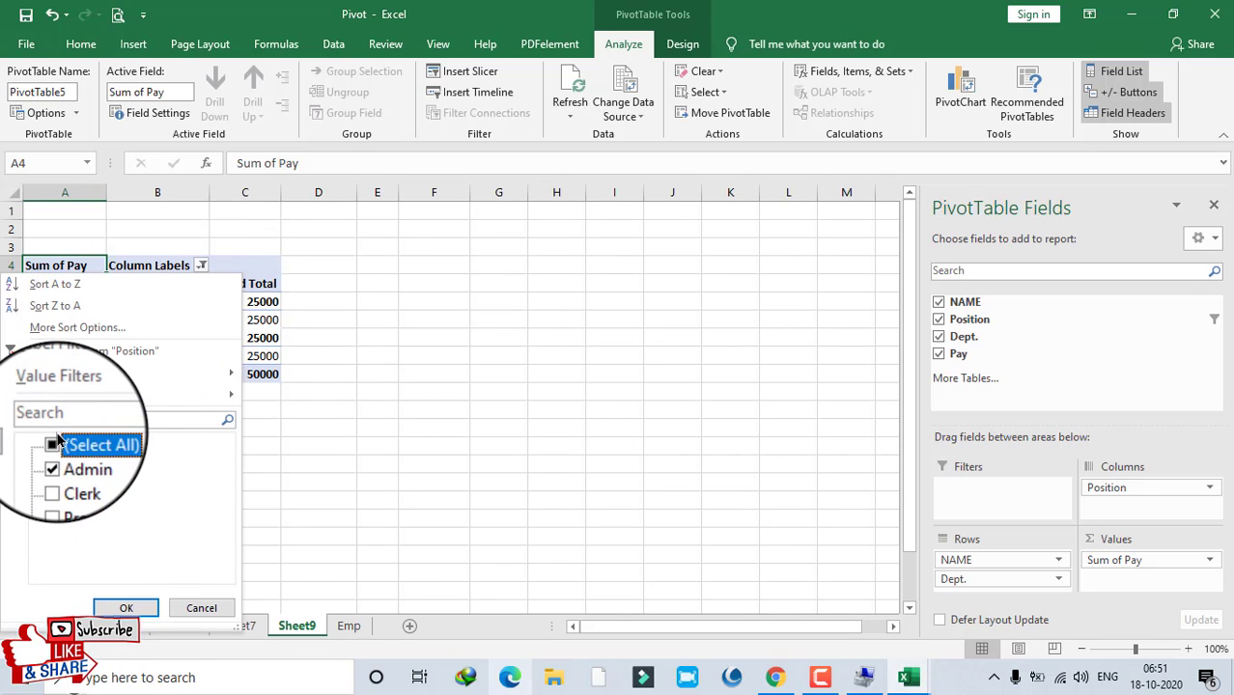
click(124, 608)
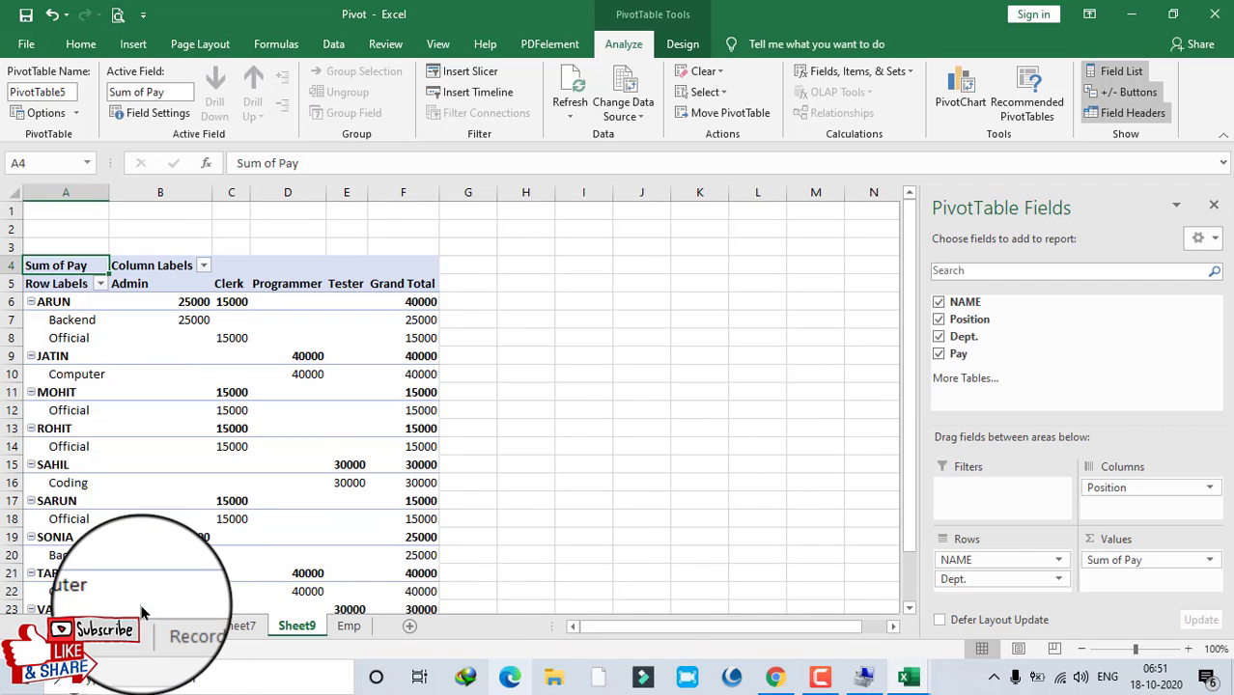
Move Dept. from the row fields to the report filter.
scroll(251, 389, down, 1)
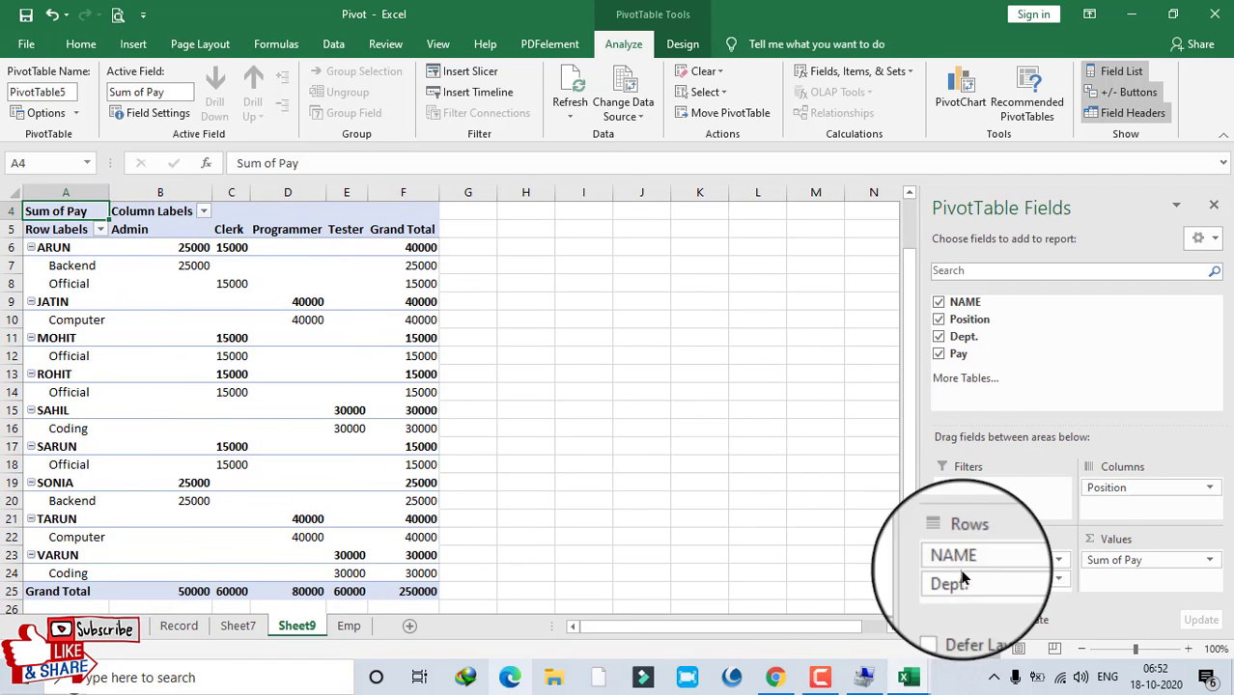
drag(962, 578, 985, 507)
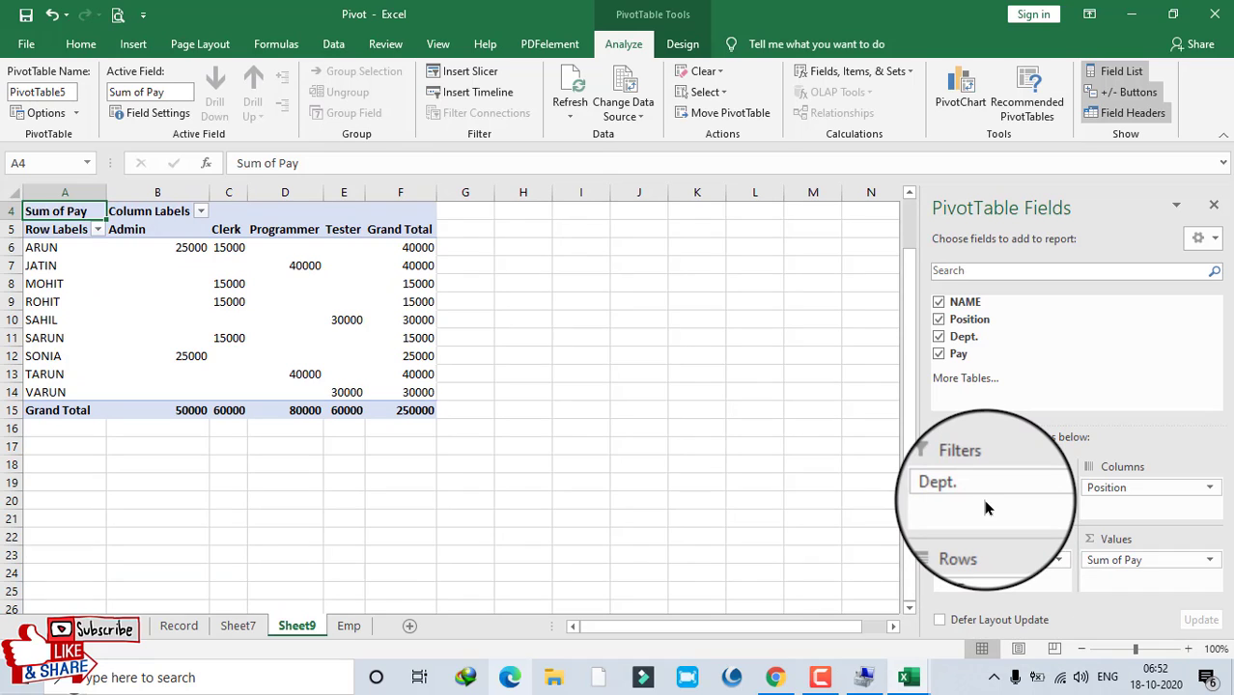
Examine the employees' pay under each position column, along with the position totals and the Grand Total column.
click(179, 251)
click(241, 249)
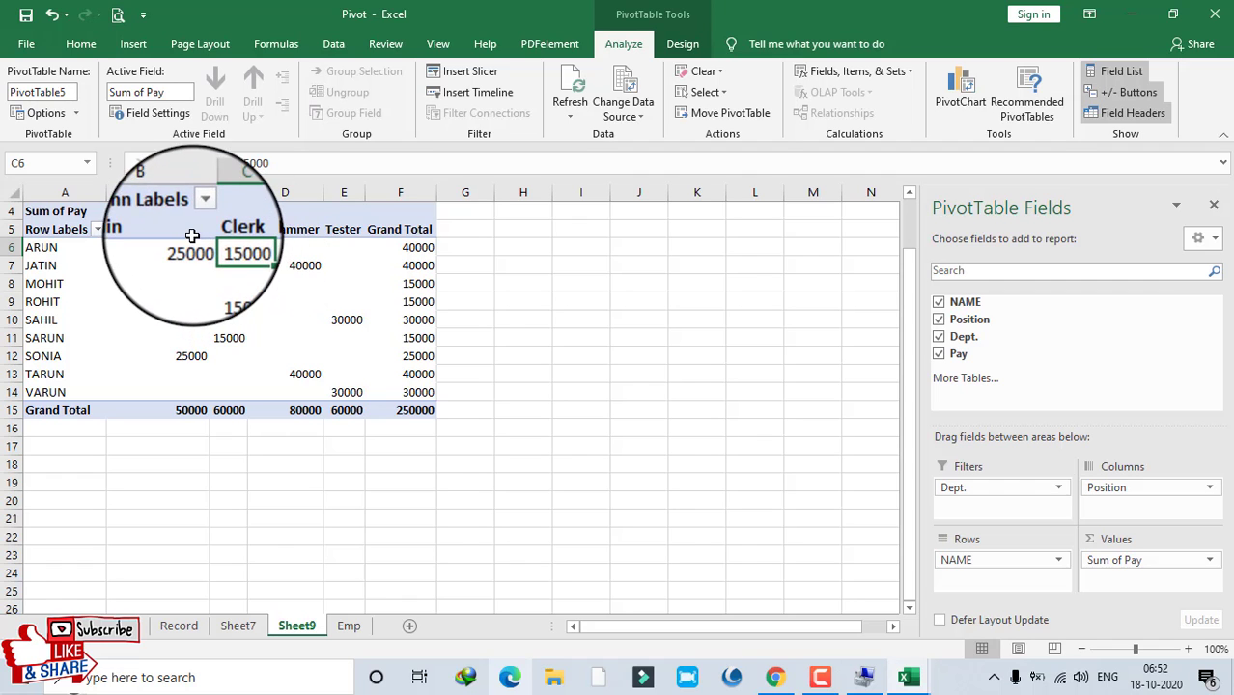
drag(184, 245, 189, 410)
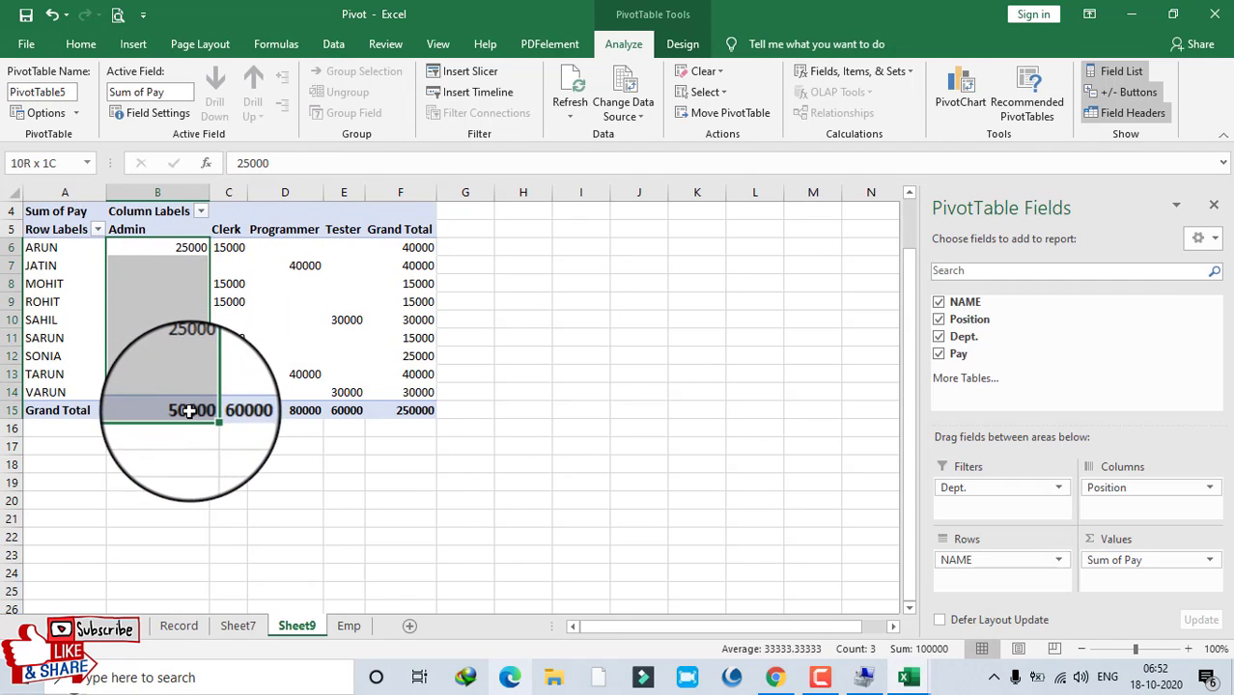
drag(237, 248, 236, 409)
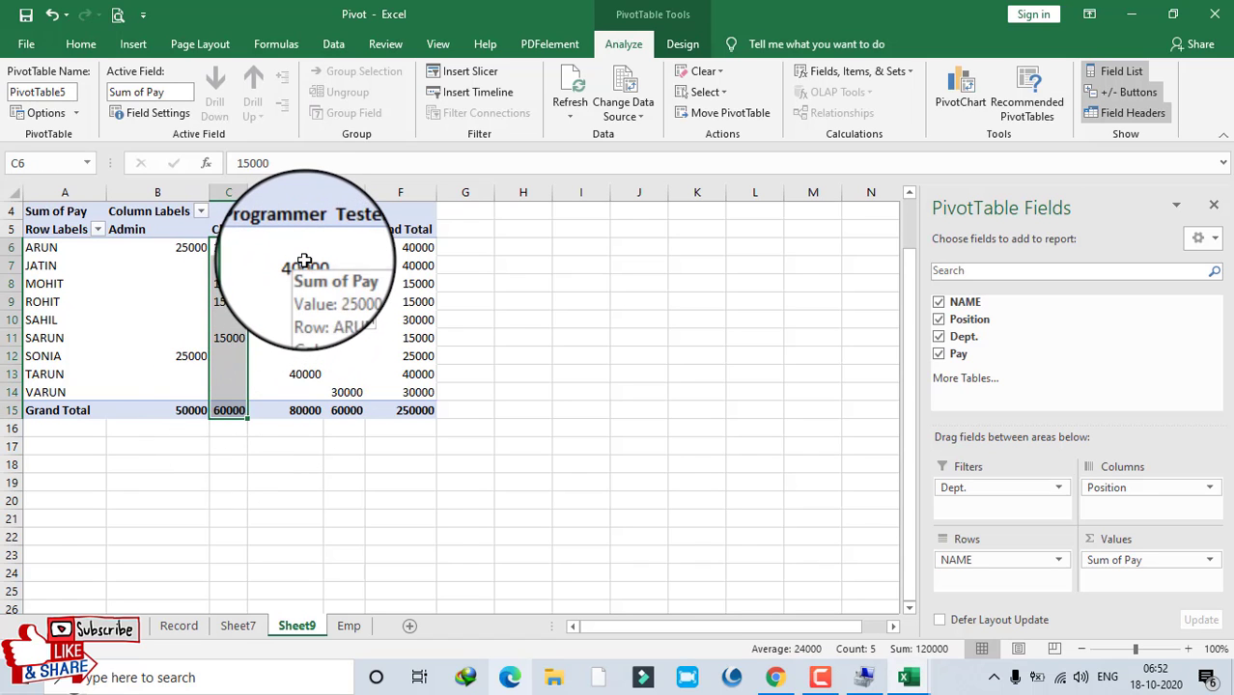
drag(304, 247, 309, 405)
click(553, 434)
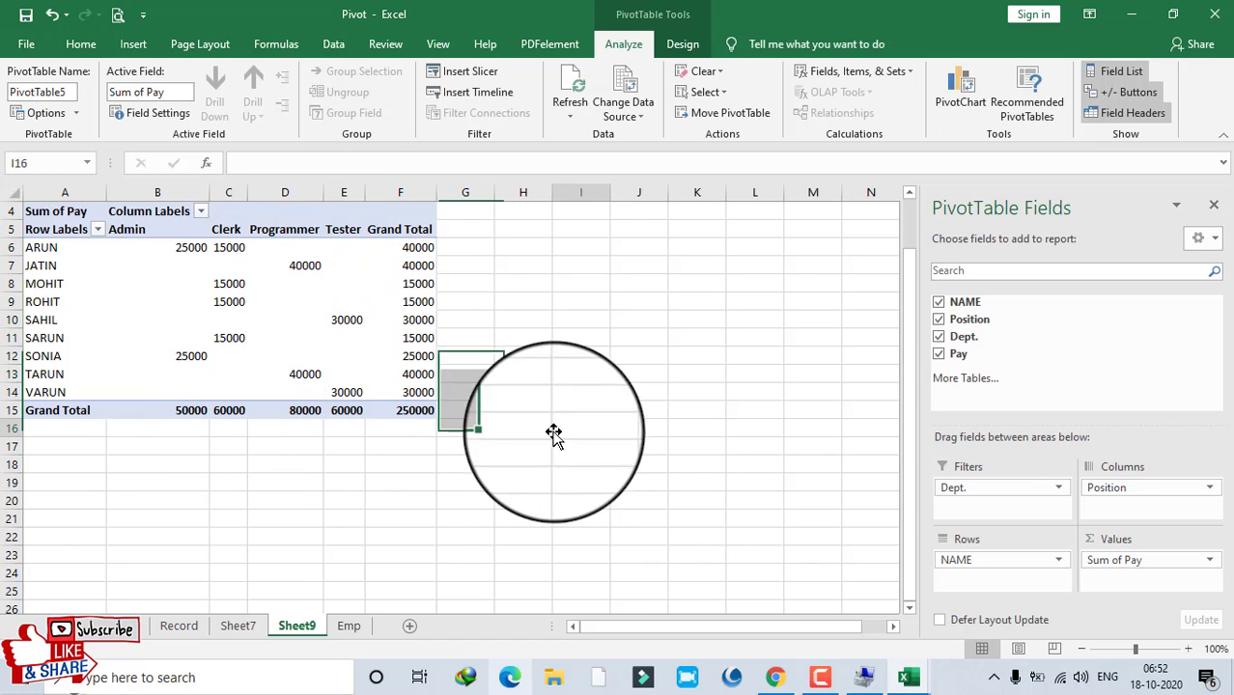
click(290, 355)
click(289, 283)
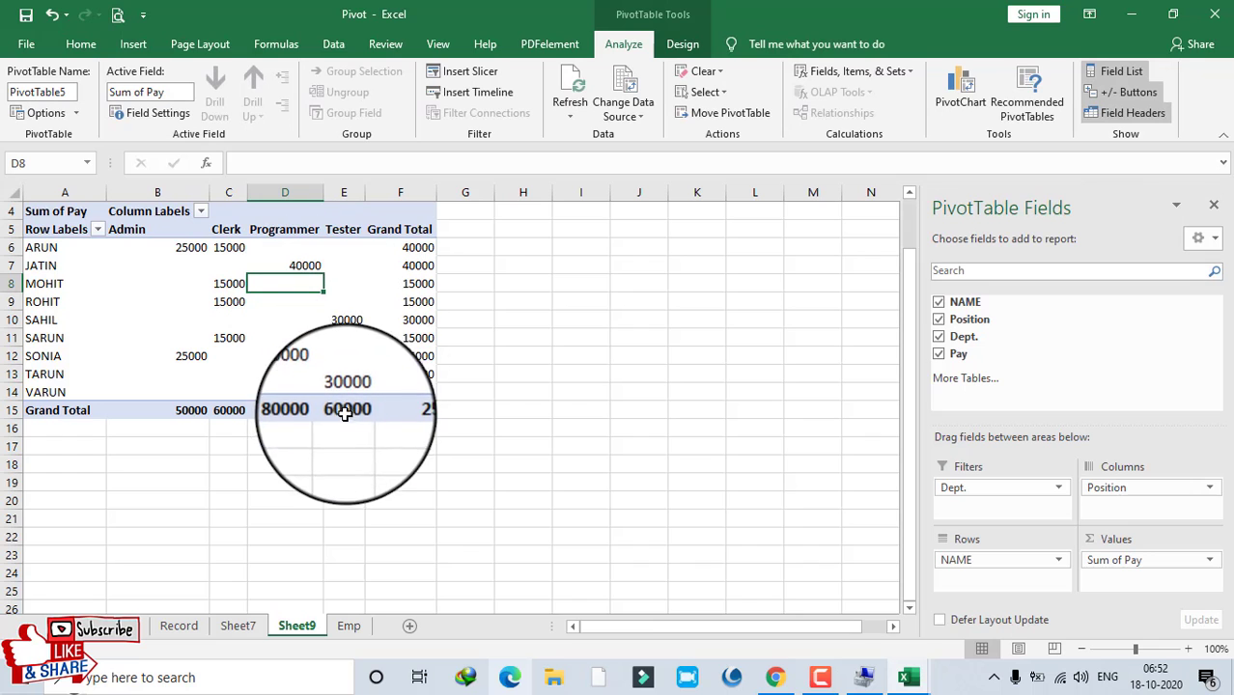
drag(345, 265, 345, 409)
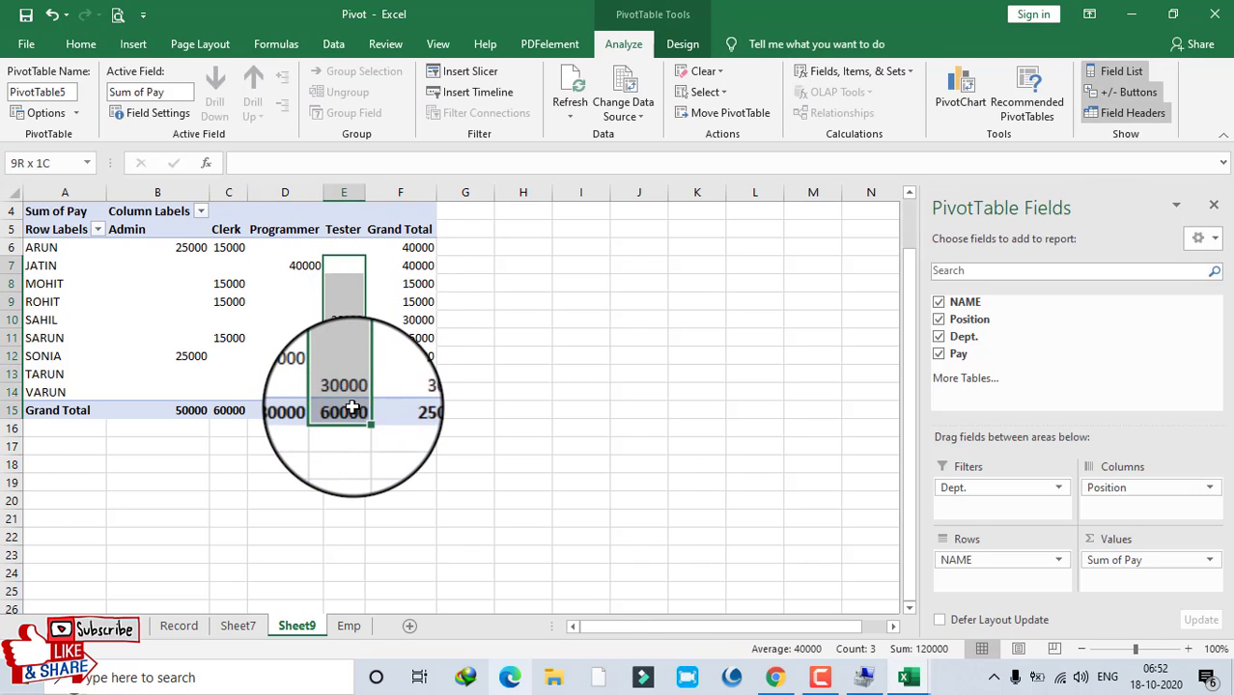
drag(414, 256, 415, 410)
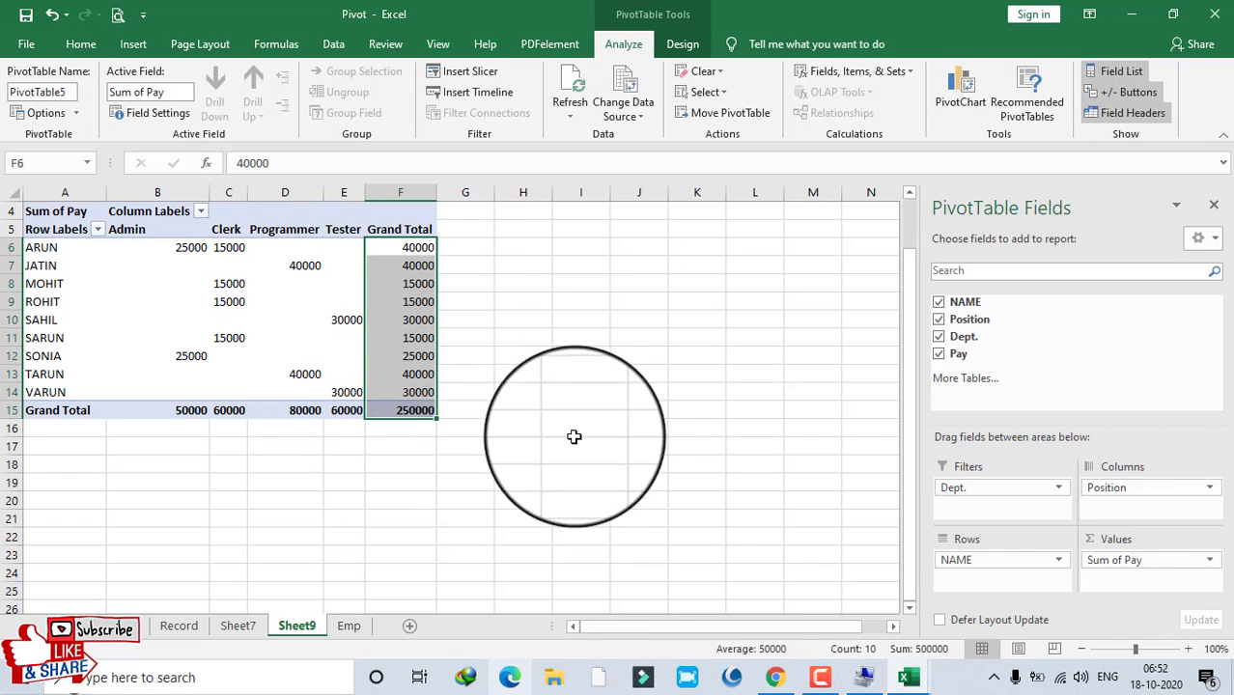
Autofit the width of the Clerk column so its pay values fit.
ctrl+scroll(584, 440, up, 3)
scroll(152, 325, up, 2)
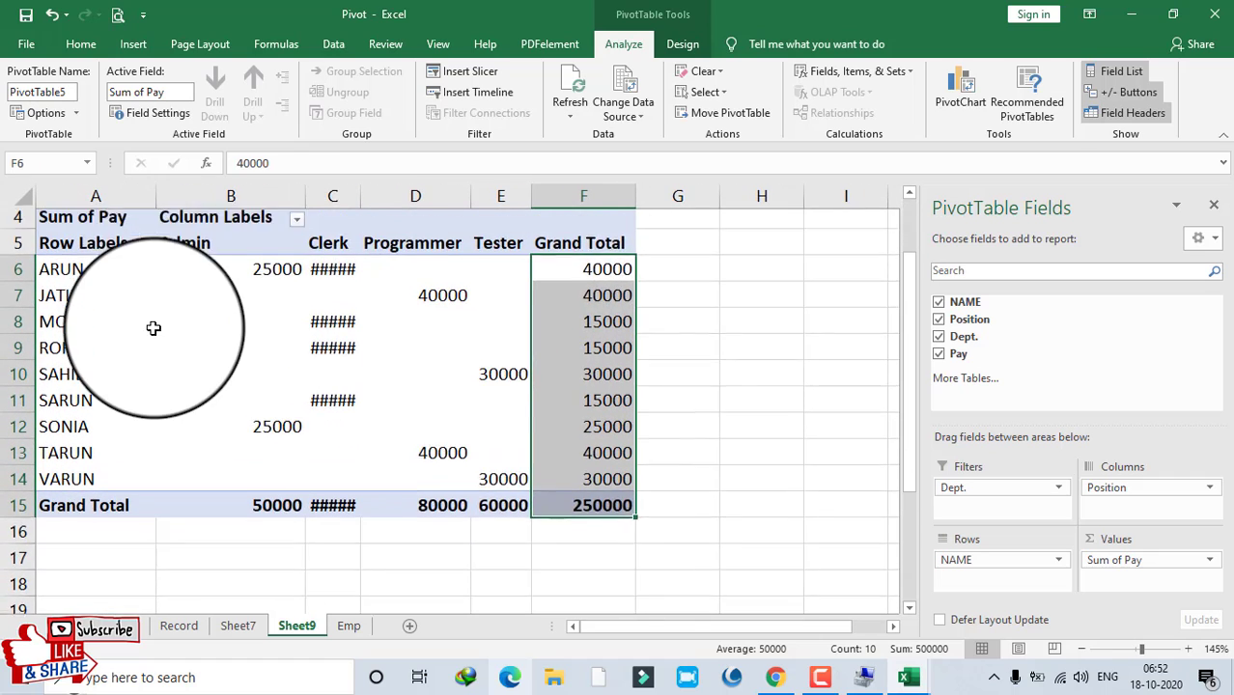
double_click(360, 196)
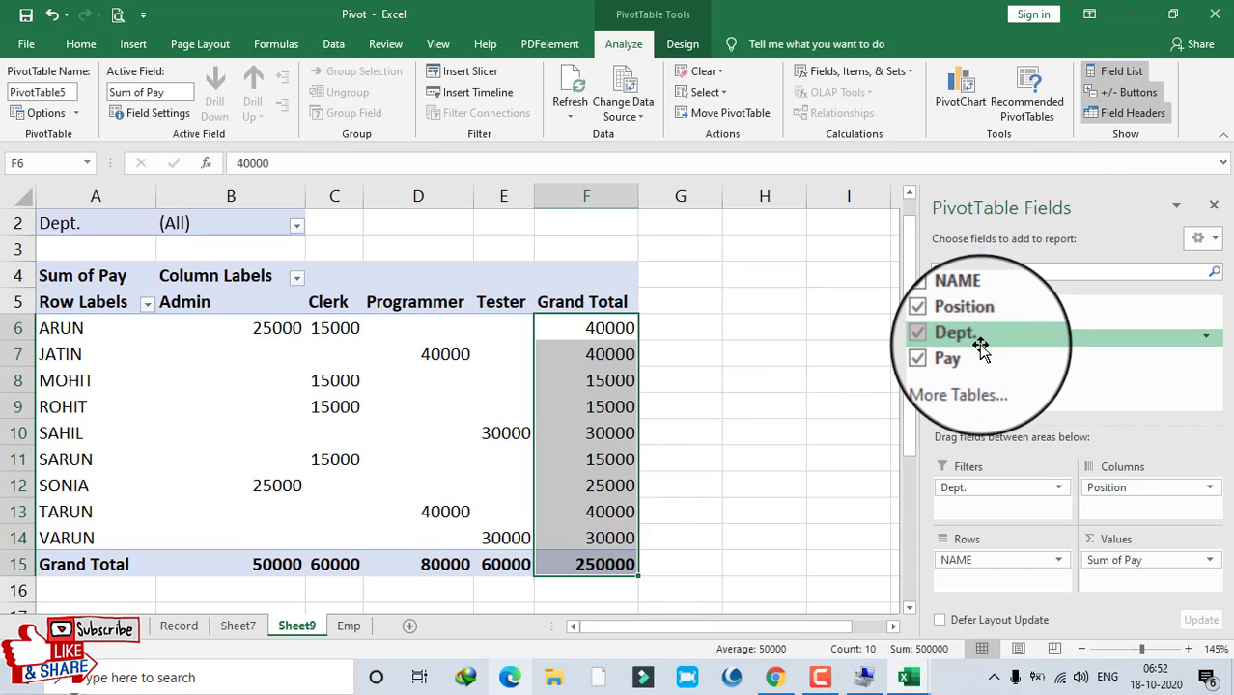
Check the source data on the Emp sheet, return to the PivotTable on Sheet9, and view the insert commands.
click(348, 626)
click(297, 626)
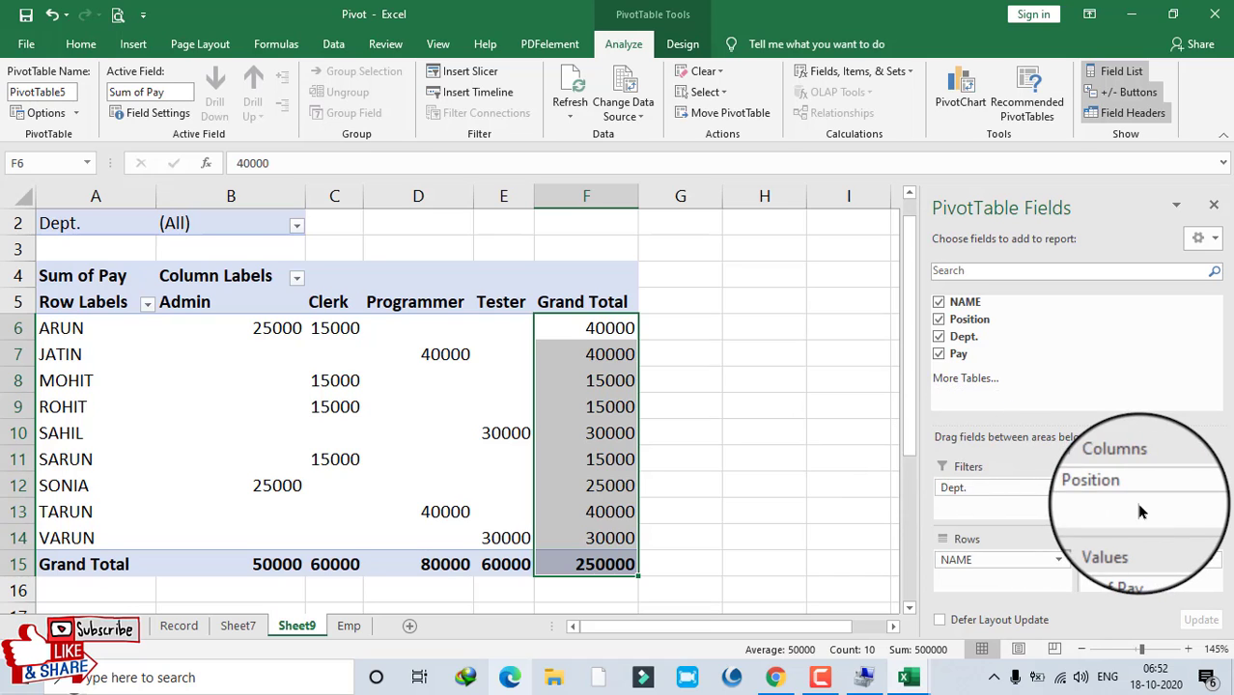
scroll(276, 250, up, 1)
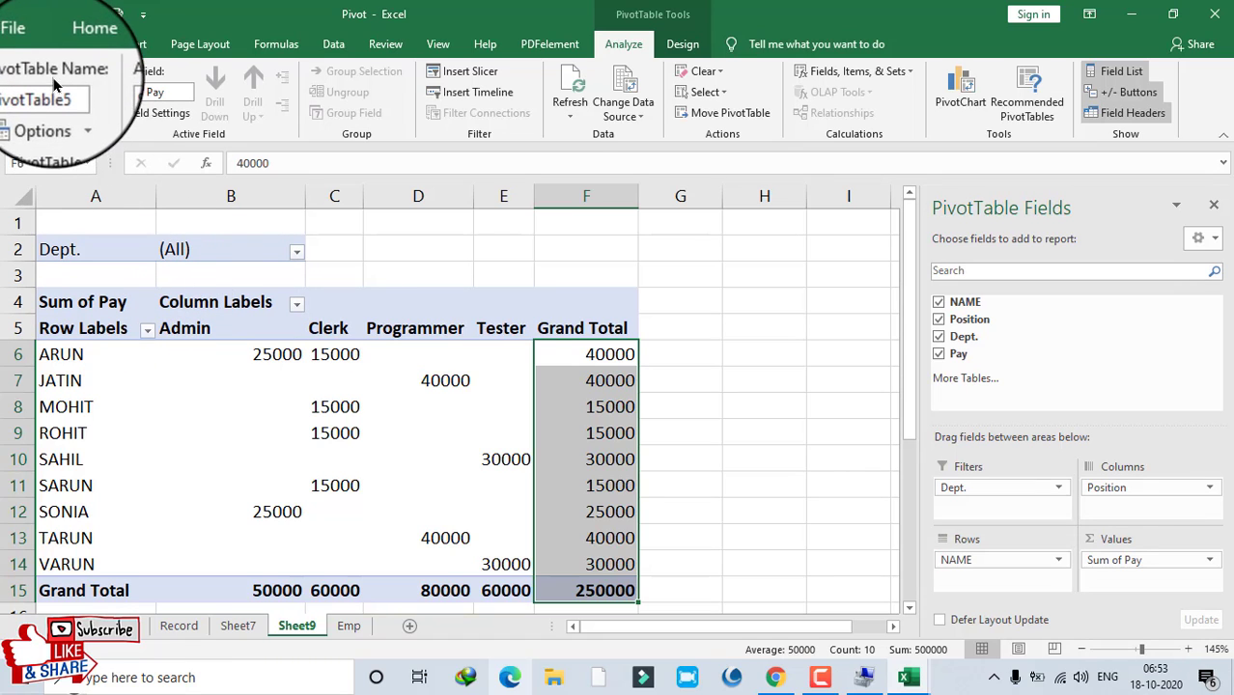
click(134, 44)
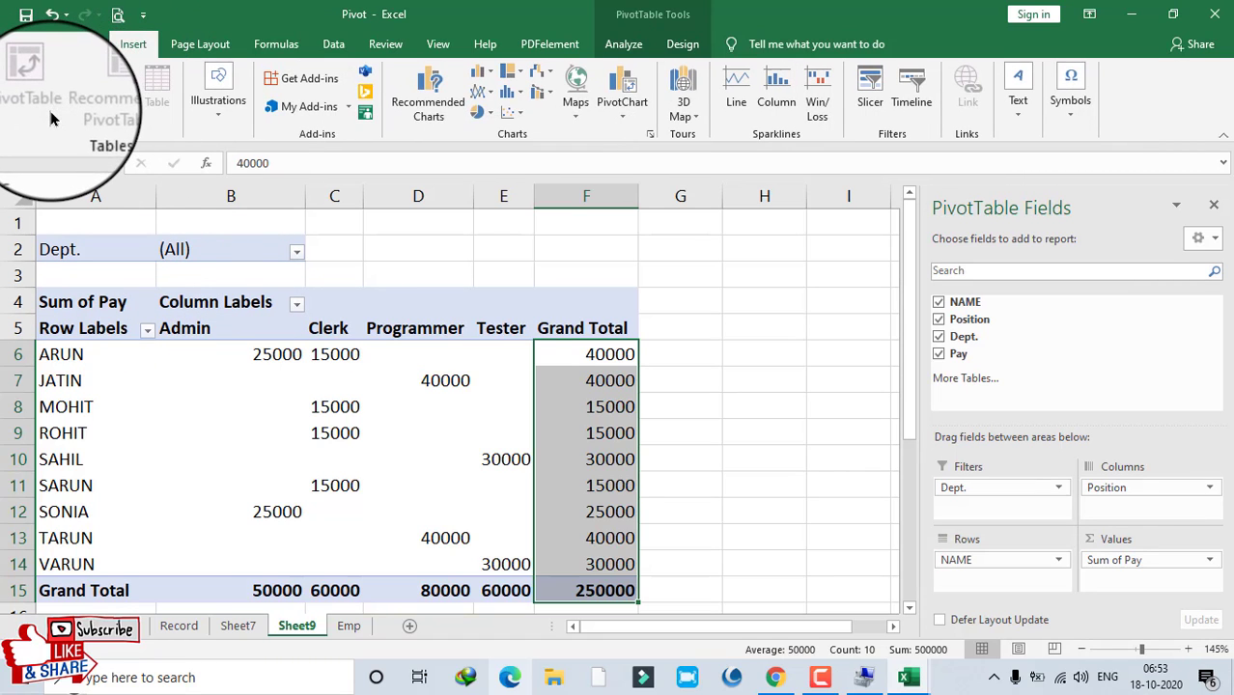